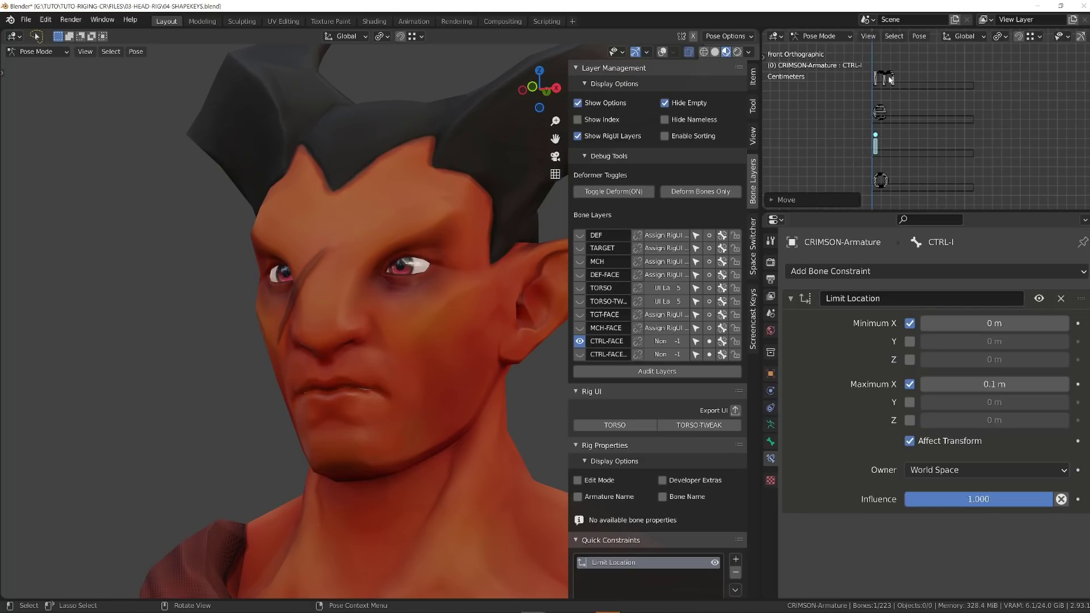
Bring up the Suzanne scene with the Object Data Shape Keys panel showing an empty list.
key(g)
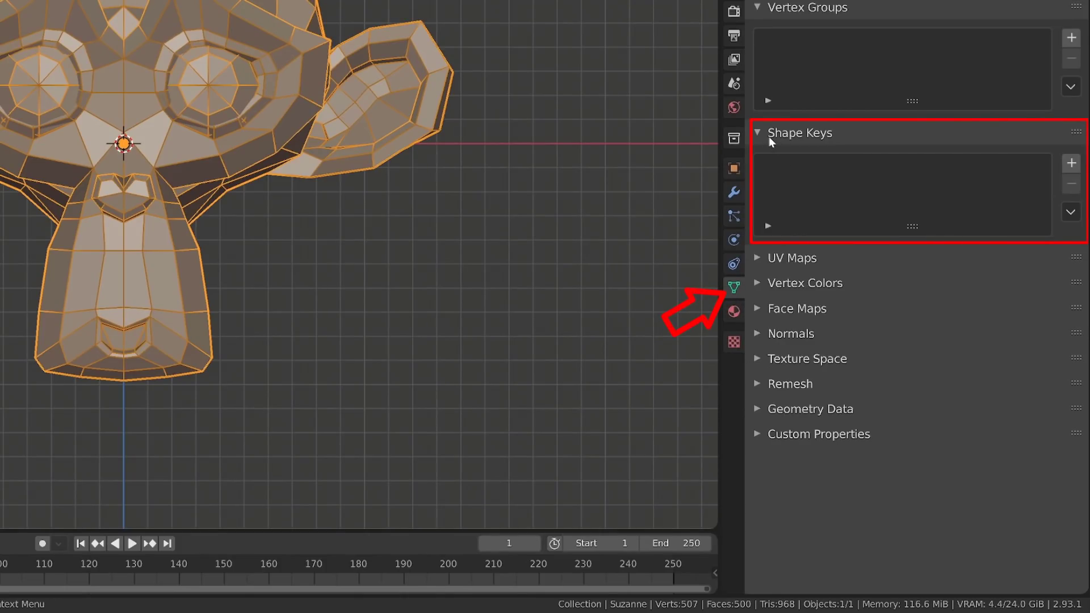
Collapse the Vertex Groups panel and add a Basis shape key to Suzanne.
click(766, 134)
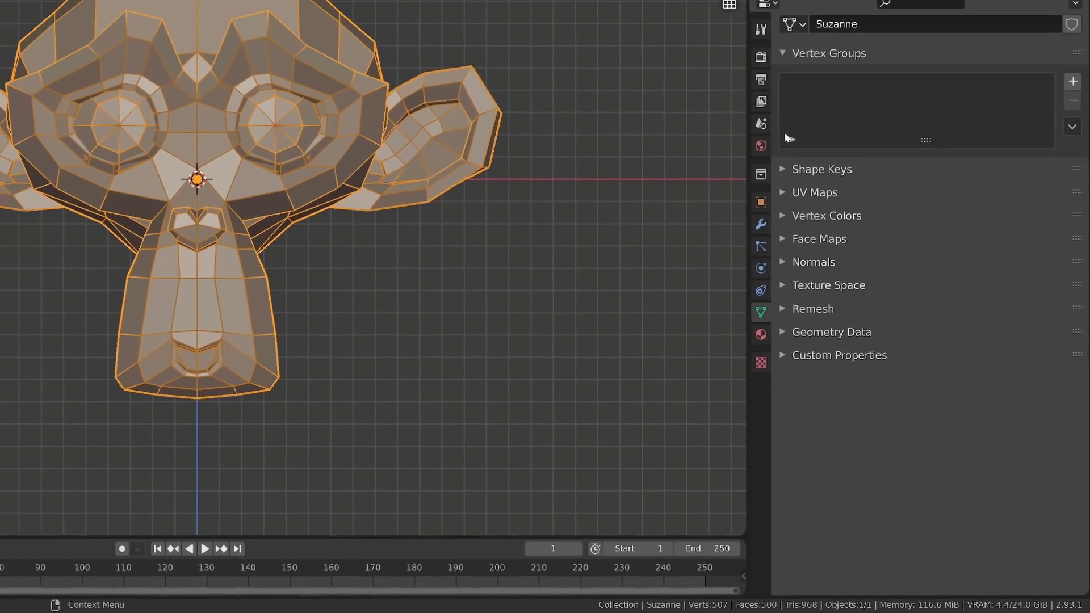
click(759, 7)
click(858, 210)
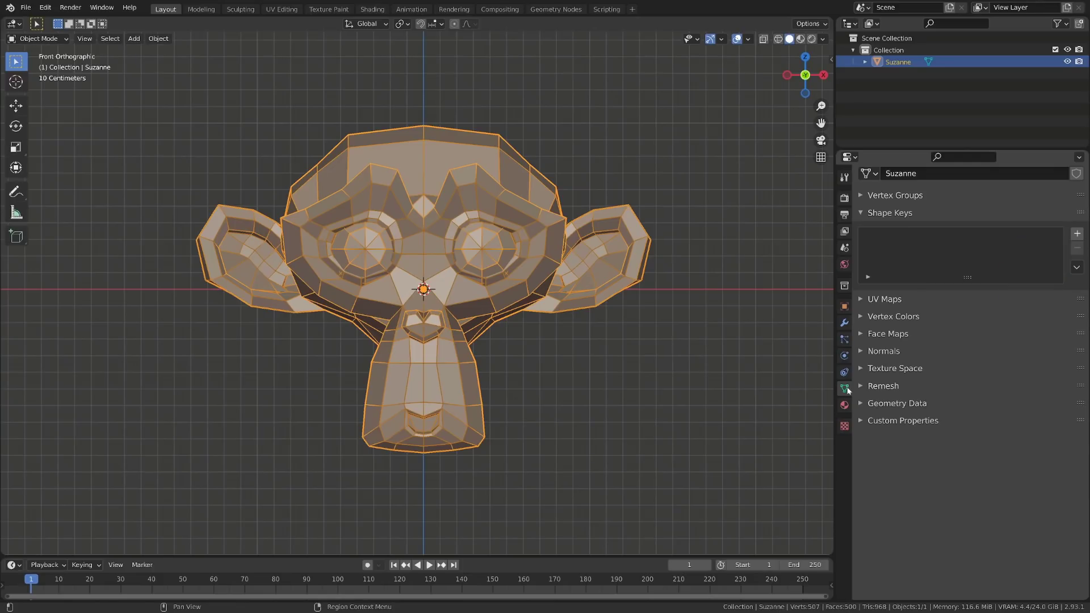
click(1077, 234)
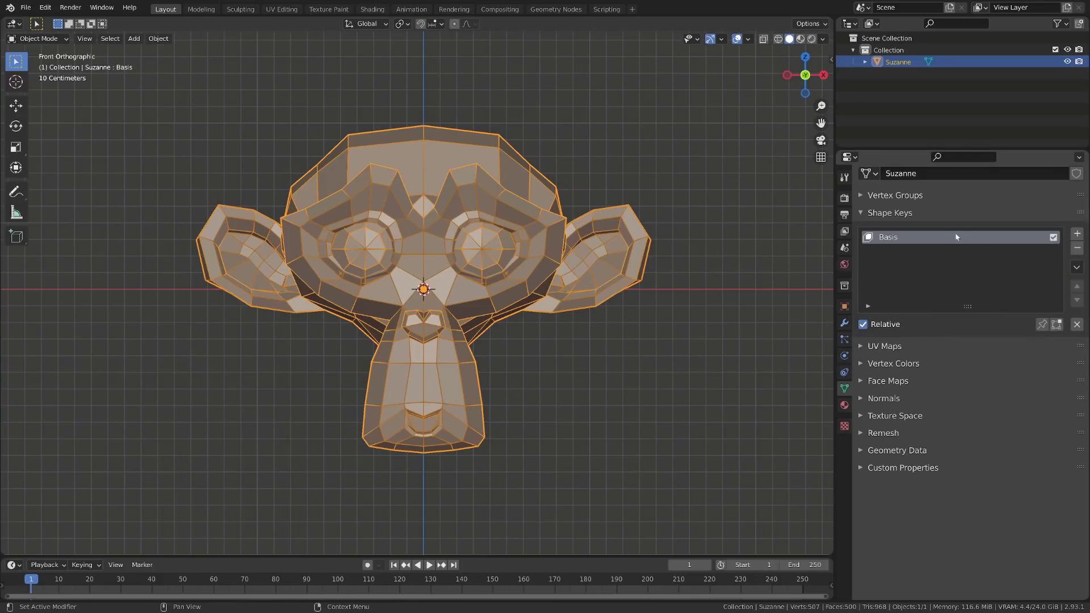
scroll(596, 302, down, 3)
In Edit Mode, check the coordinates of top-of-head vertices in the N panel, then return to Object Mode.
middle_drag(596, 302, 572, 305)
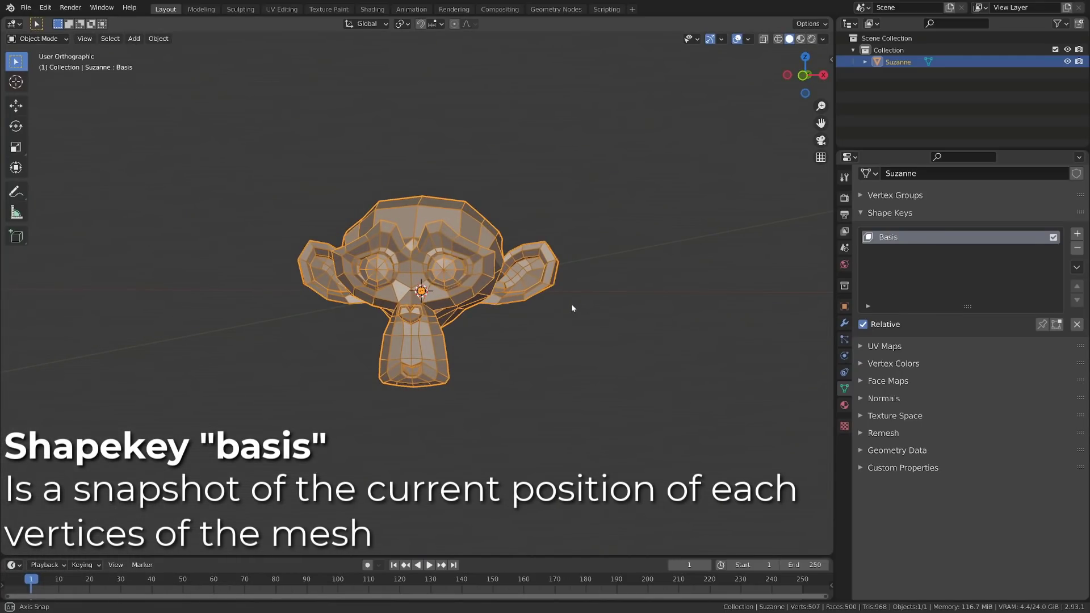
middle_drag(572, 309, 436, 289)
key(Tab)
key(a)
click(447, 231)
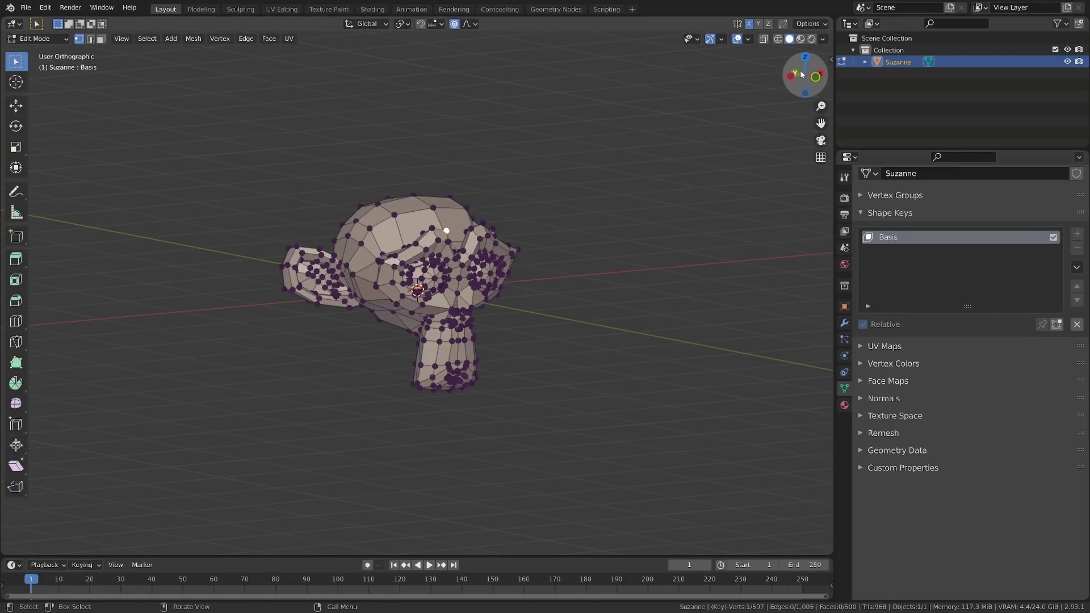
key(n)
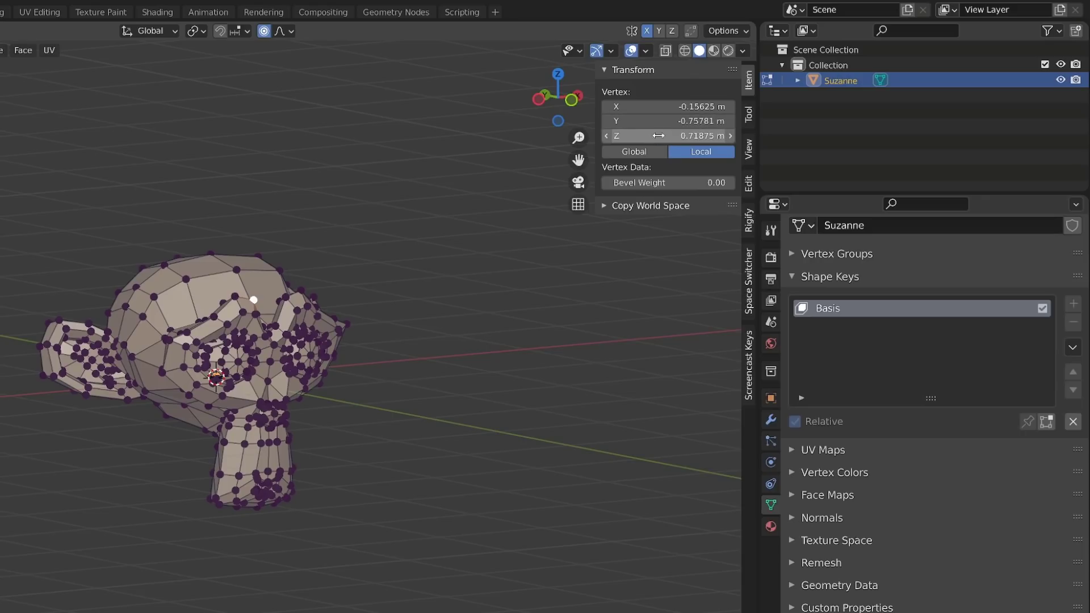
click(304, 289)
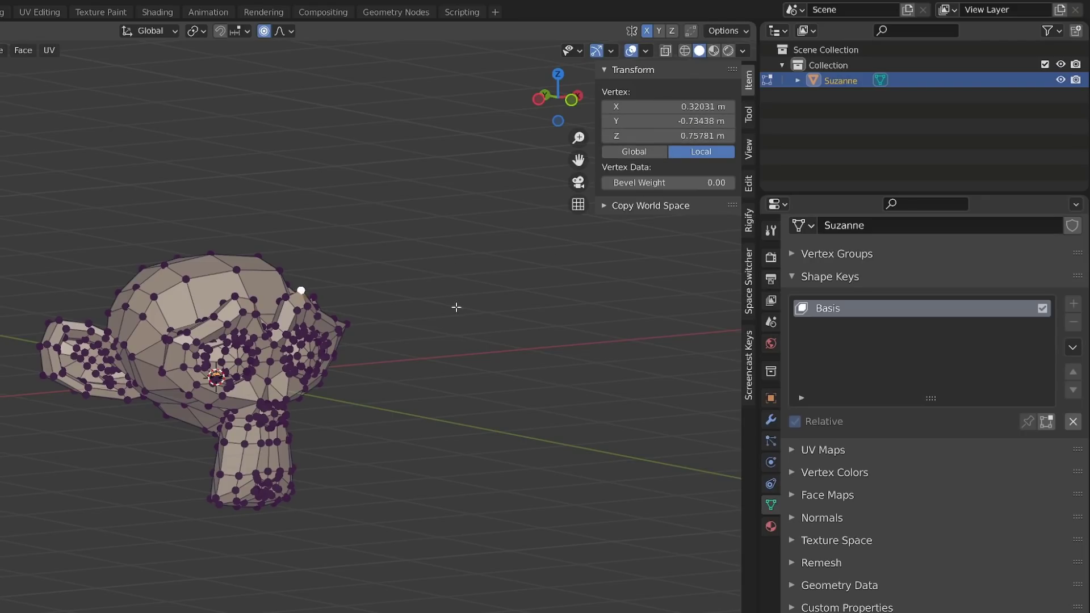
key(KP_1)
key(Tab)
scroll(382, 289, up, 2)
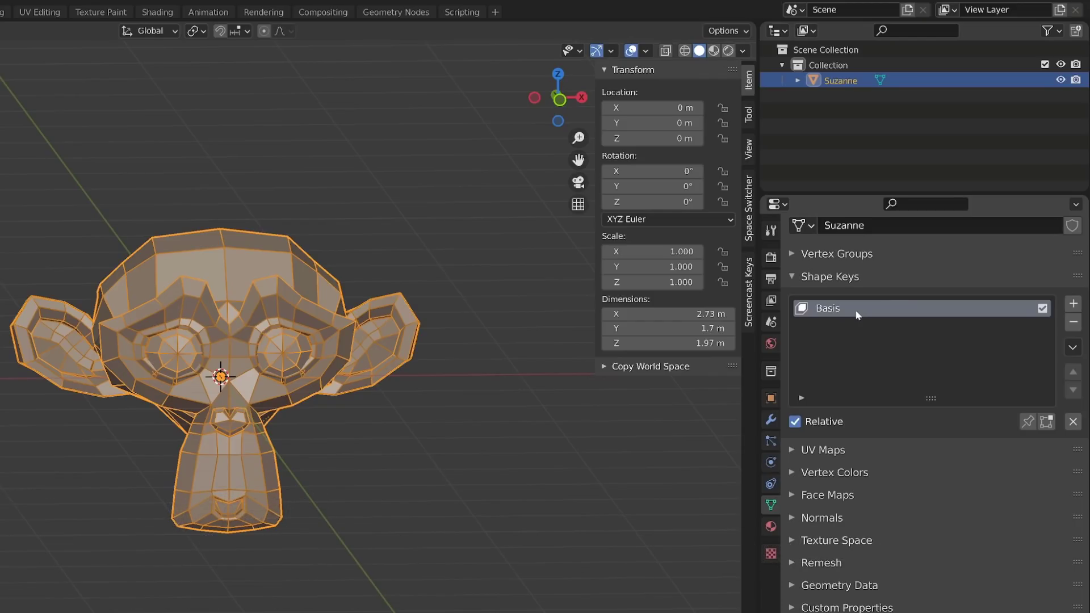
Add Key 1 and pull a top-of-head vertex upward into a spike.
click(1073, 304)
key(Tab)
scroll(297, 243, up, 2)
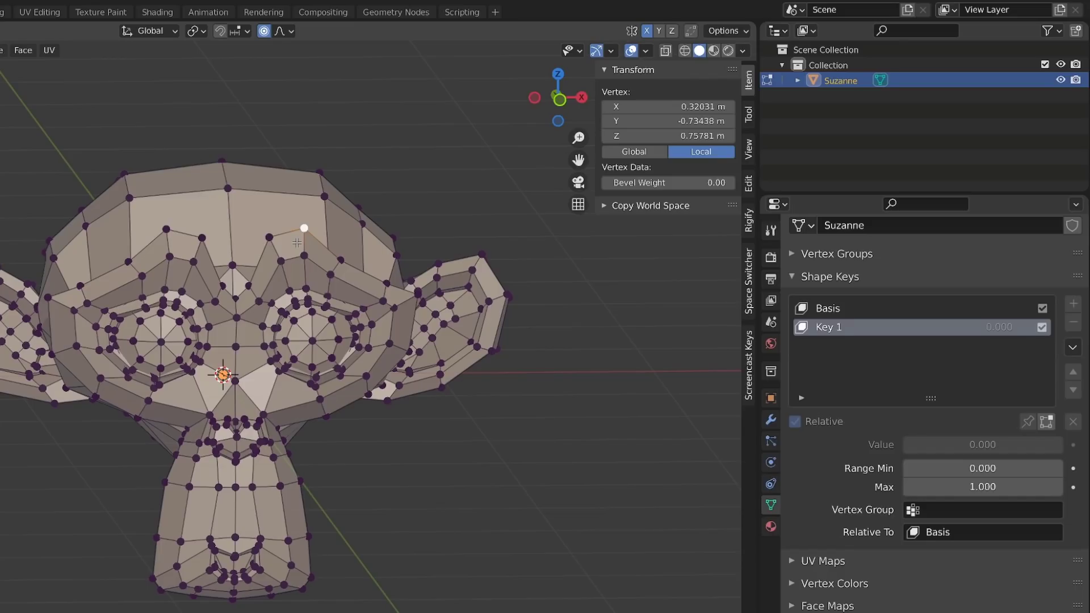
key(g)
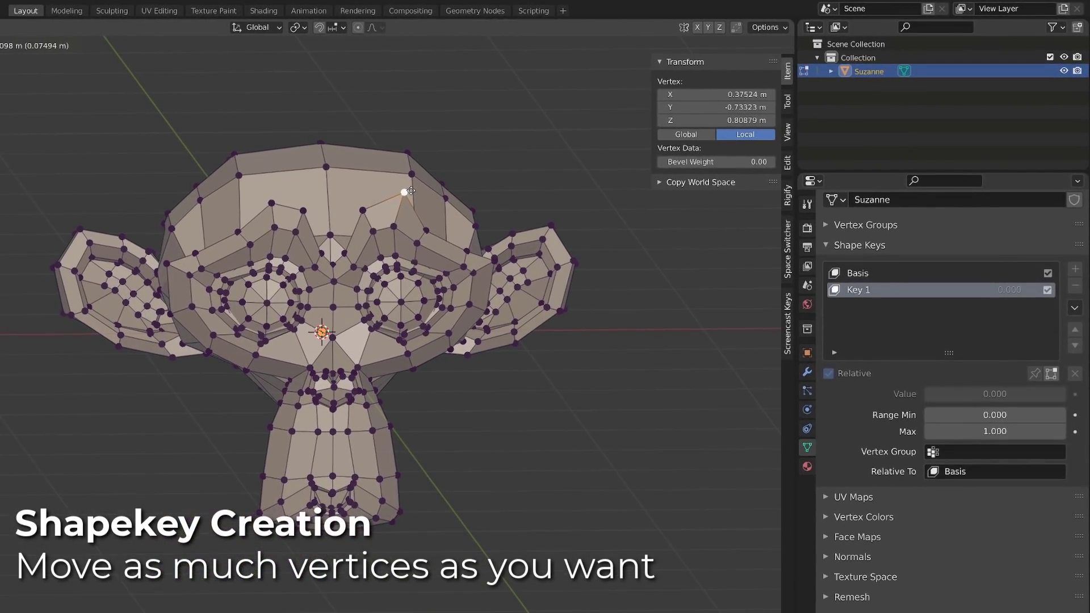
drag(411, 191, 495, 55)
Back in Object Mode, slide Key 1's value up to 1 and back to 0 to test the spike.
middle_drag(496, 55, 450, 172)
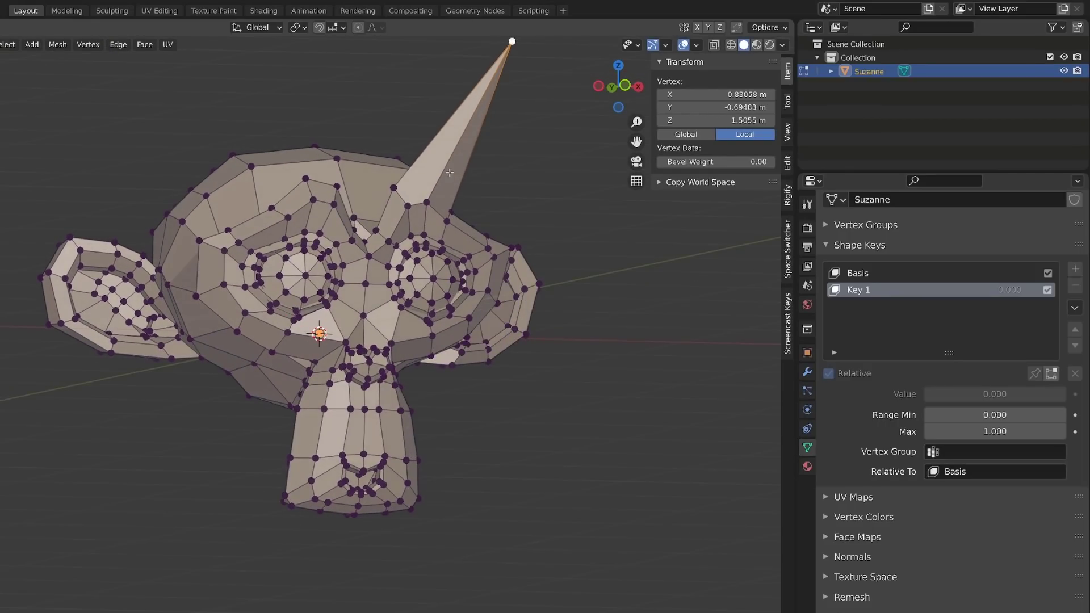
middle_drag(450, 173, 444, 192)
key(Tab)
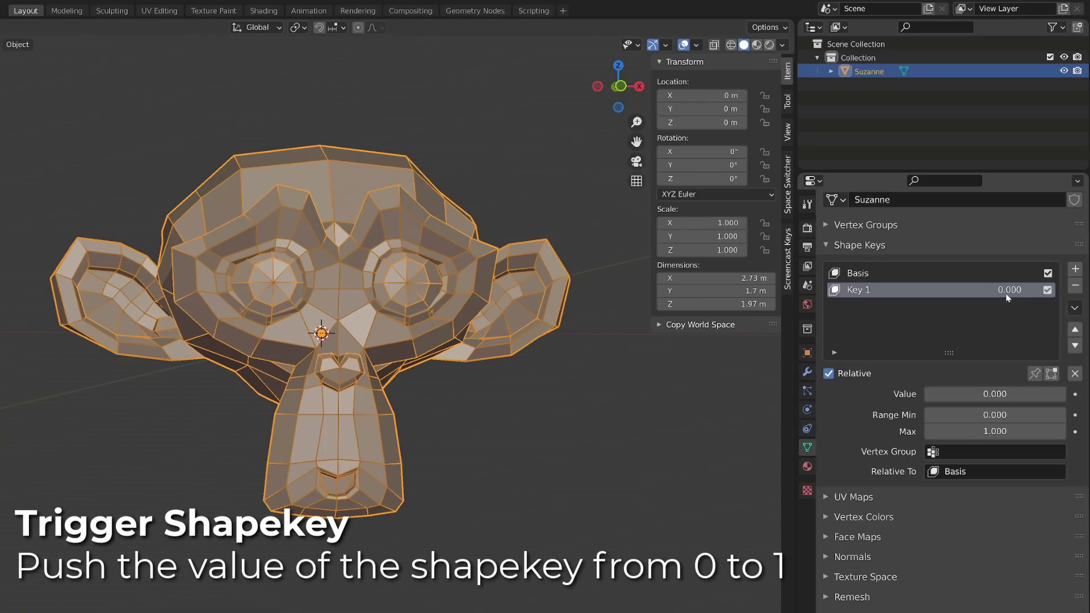
mouse_move(1009, 291)
mouse_down()
mouse_move(1086, 291)
mouse_move(1008, 291)
mouse_up()
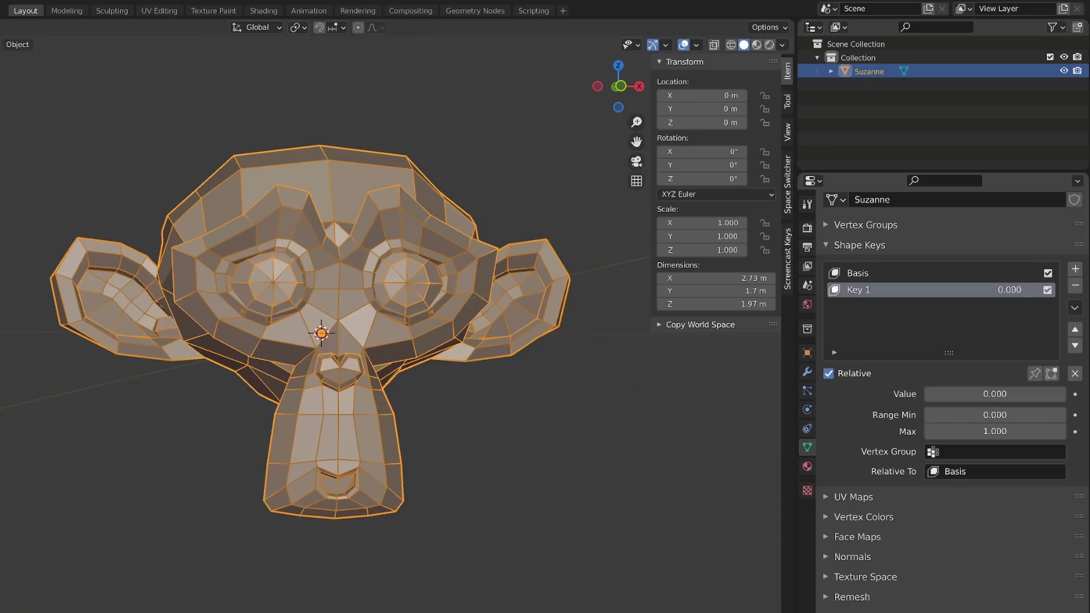
drag(995, 394, 657, 394)
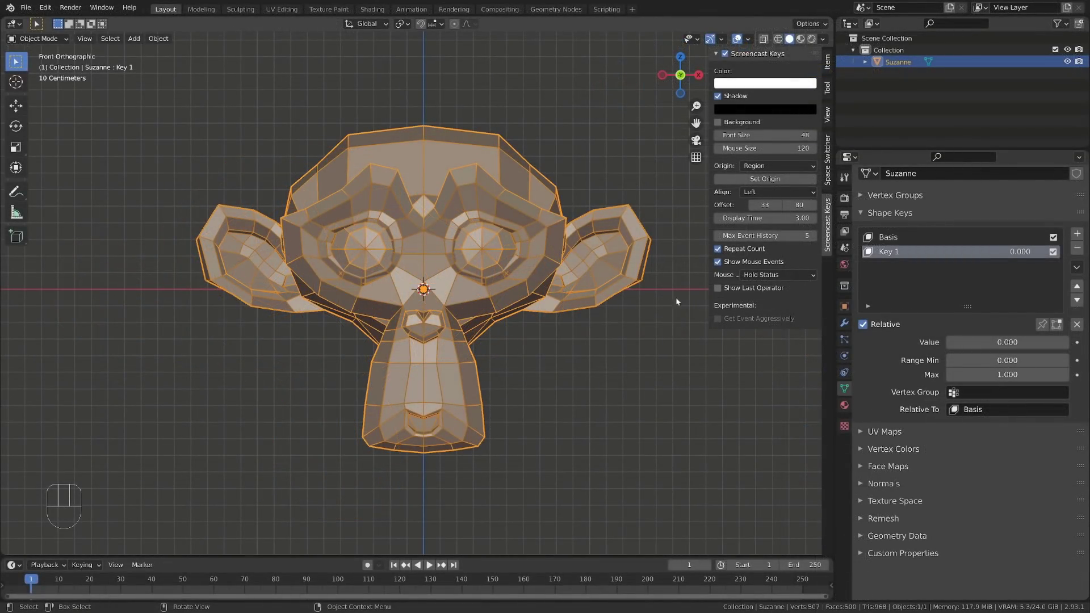
Add a third shape key and rename it 'rotation'.
click(1078, 234)
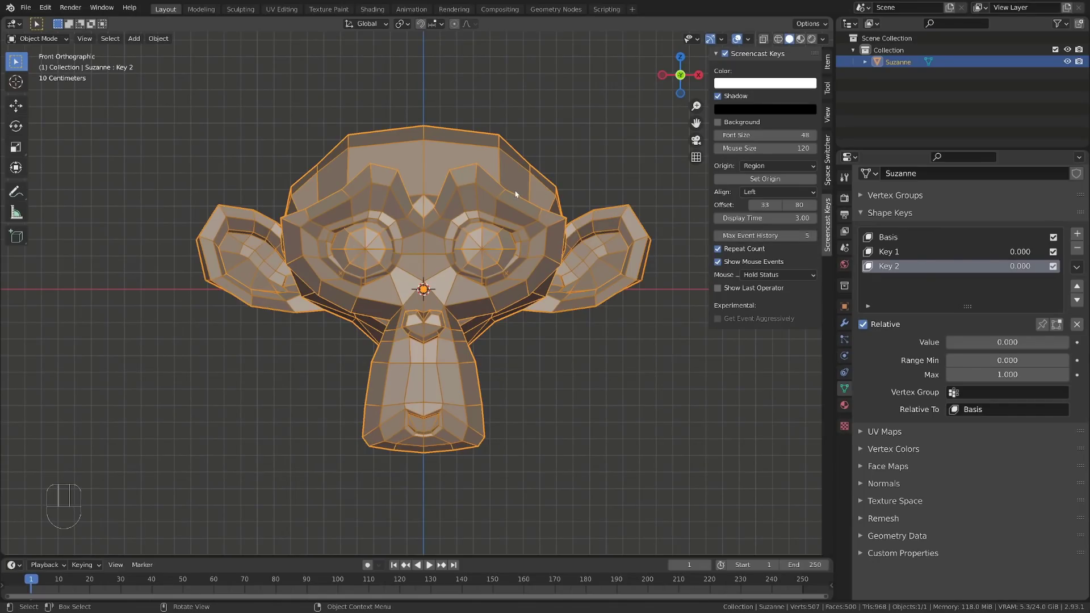
key(Tab)
key(a)
key(r)
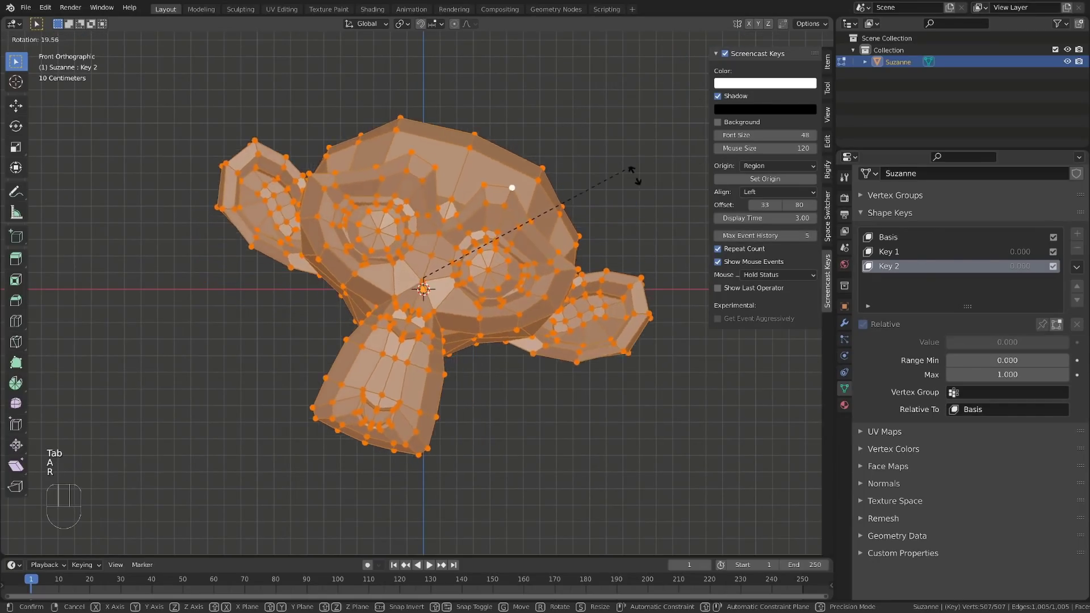
right_click(585, 476)
key(Tab)
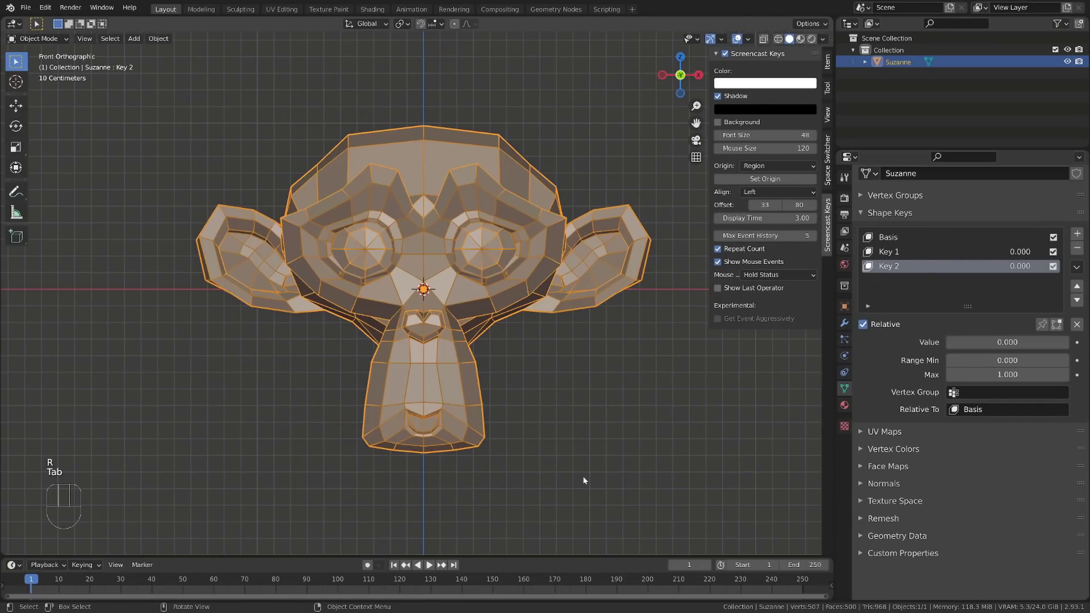
double_click(889, 266)
text(rotation)
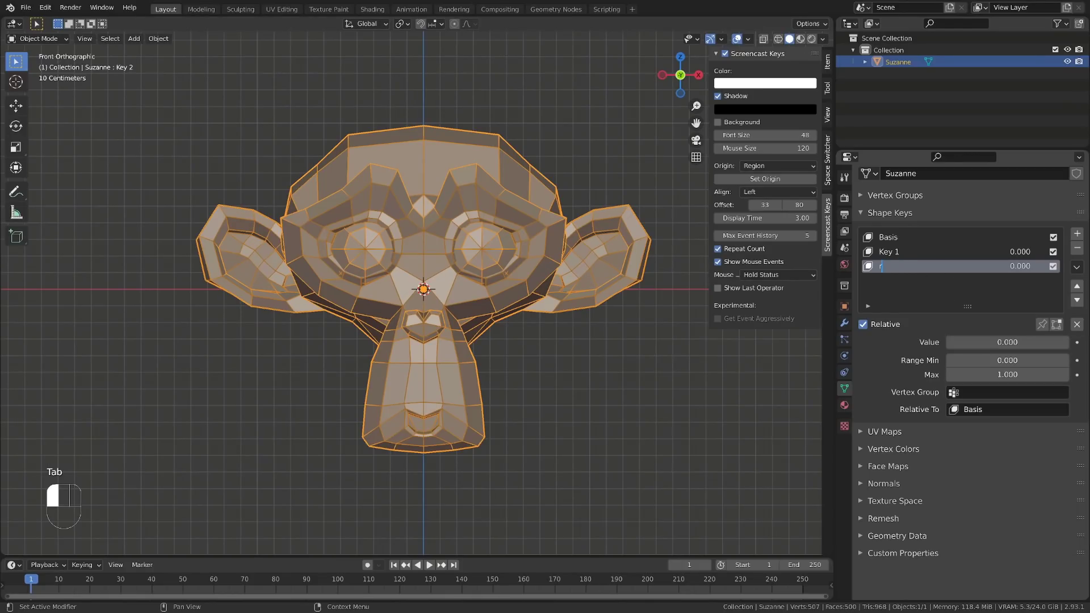
key(Return)
Rotate the whole head in the rotation key, then test its value at 1 and return it to 0.
key(Tab)
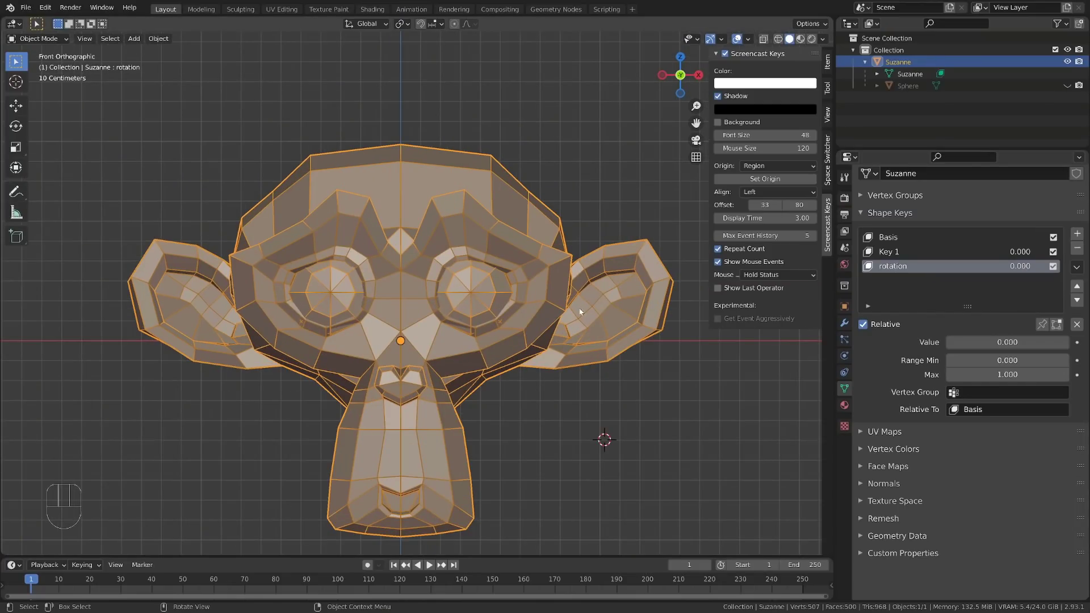
key(r)
key(r)
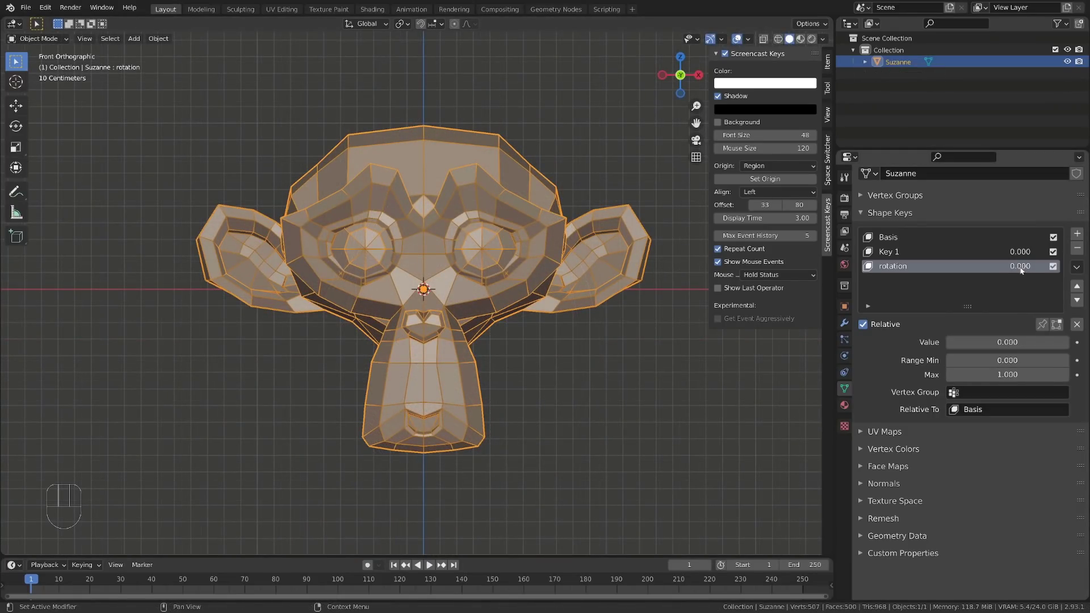
mouse_move(1021, 270)
mouse_down()
mouse_move(1076, 270)
mouse_move(1020, 270)
mouse_up()
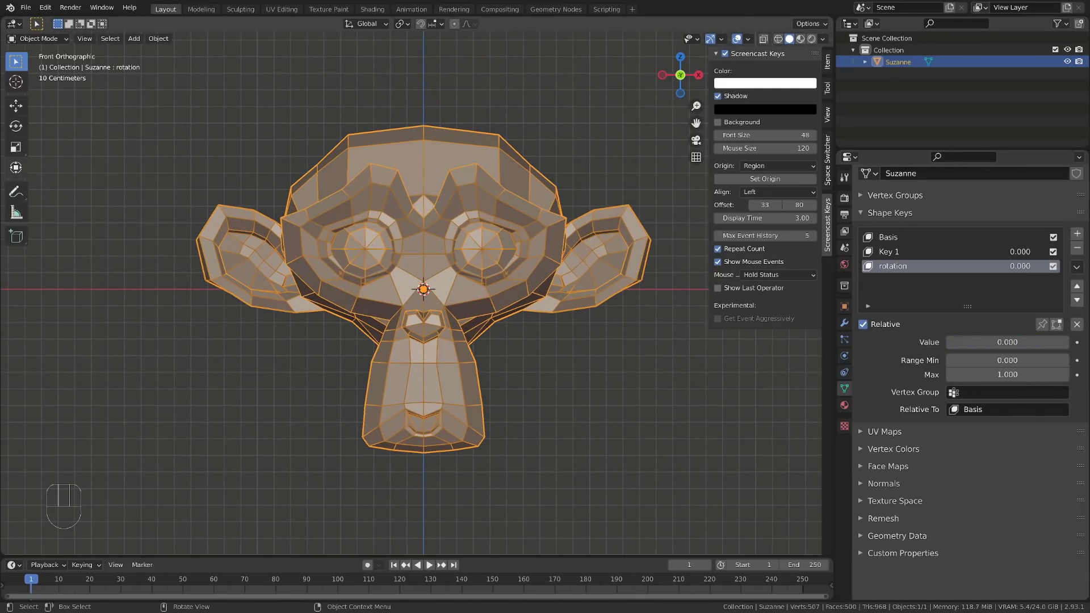
mouse_move(1018, 271)
mouse_down()
mouse_move(1062, 270)
mouse_move(1018, 270)
mouse_up()
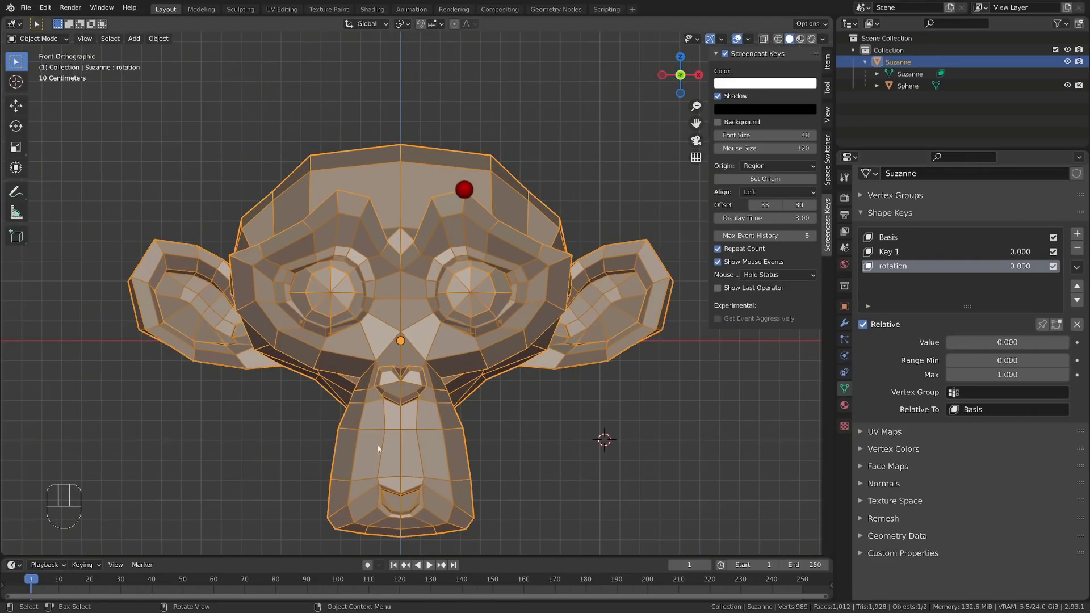
click(671, 436)
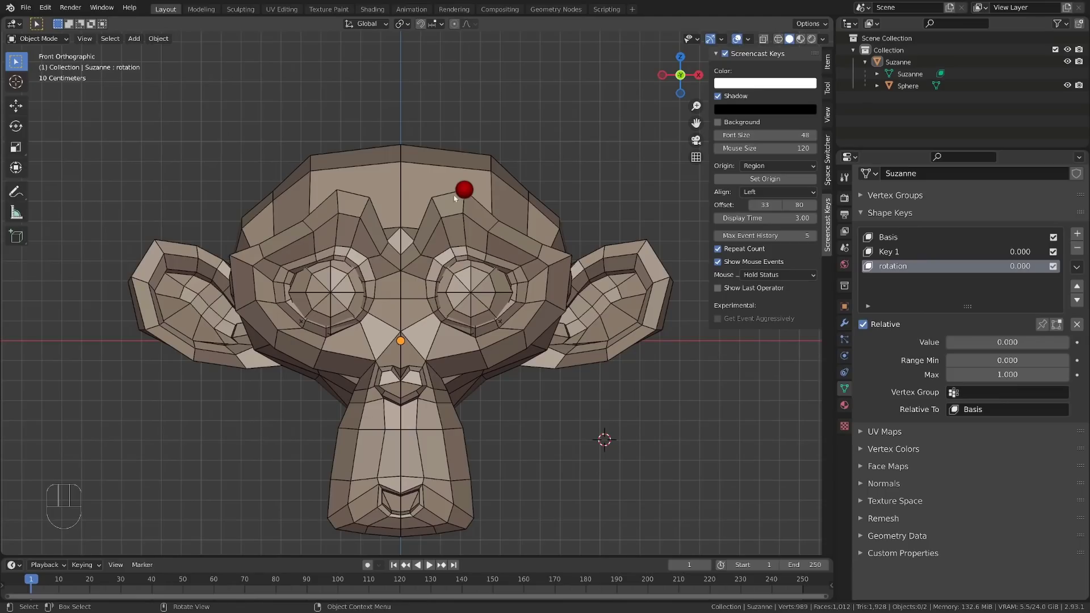
mouse_move(1015, 266)
mouse_down()
mouse_move(1057, 266)
mouse_move(1013, 266)
mouse_up()
drag(470, 205, 526, 408)
drag(1057, 267, 1014, 266)
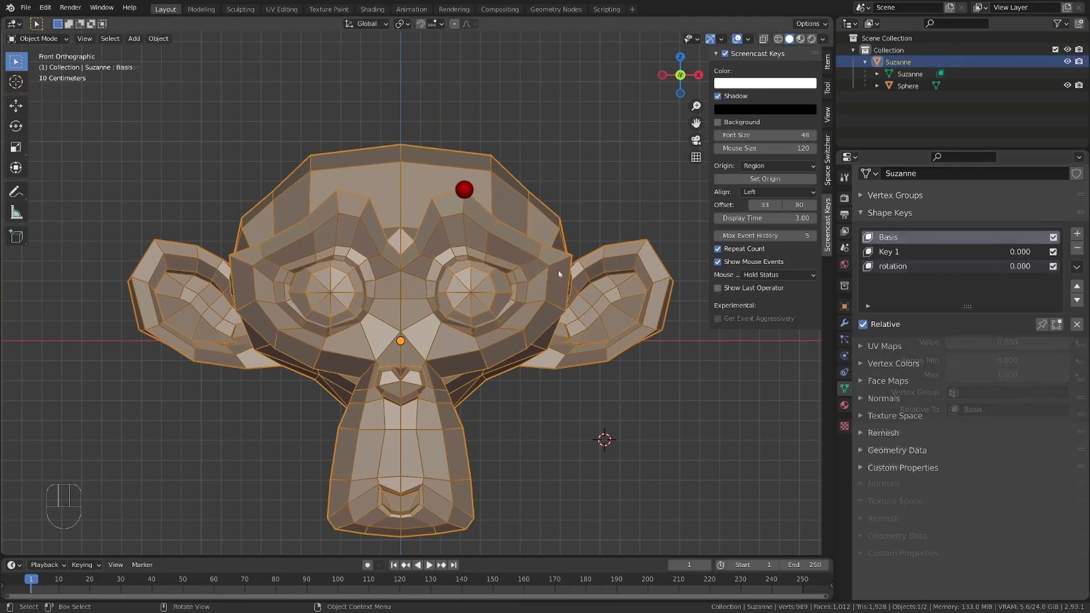
Check a top vertex's coordinates and preview the rotation key at 0.557 to reveal the distortion.
key(Tab)
click(491, 155)
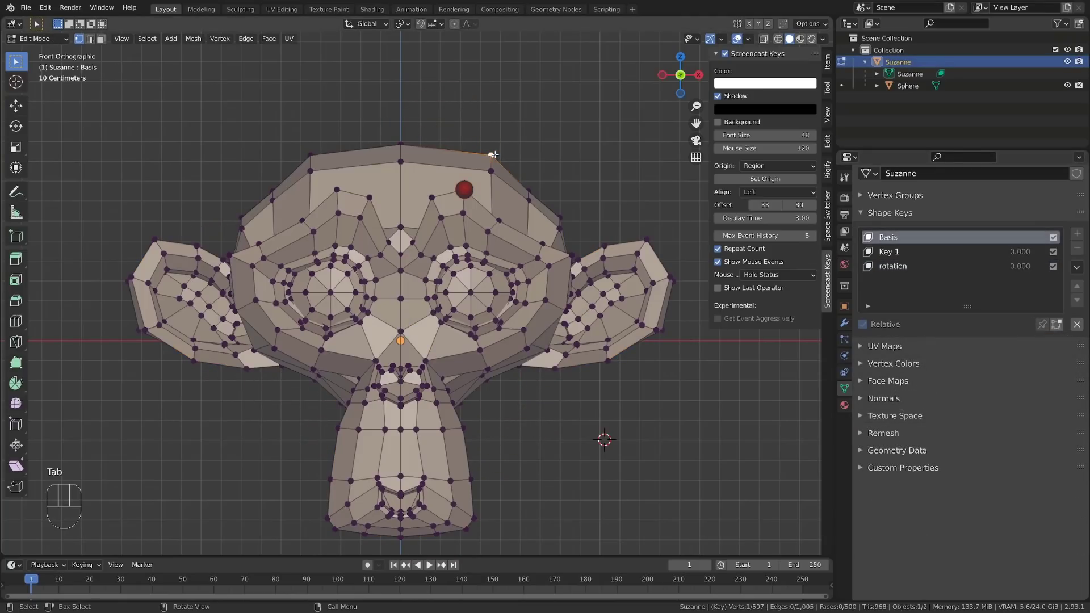
click(828, 61)
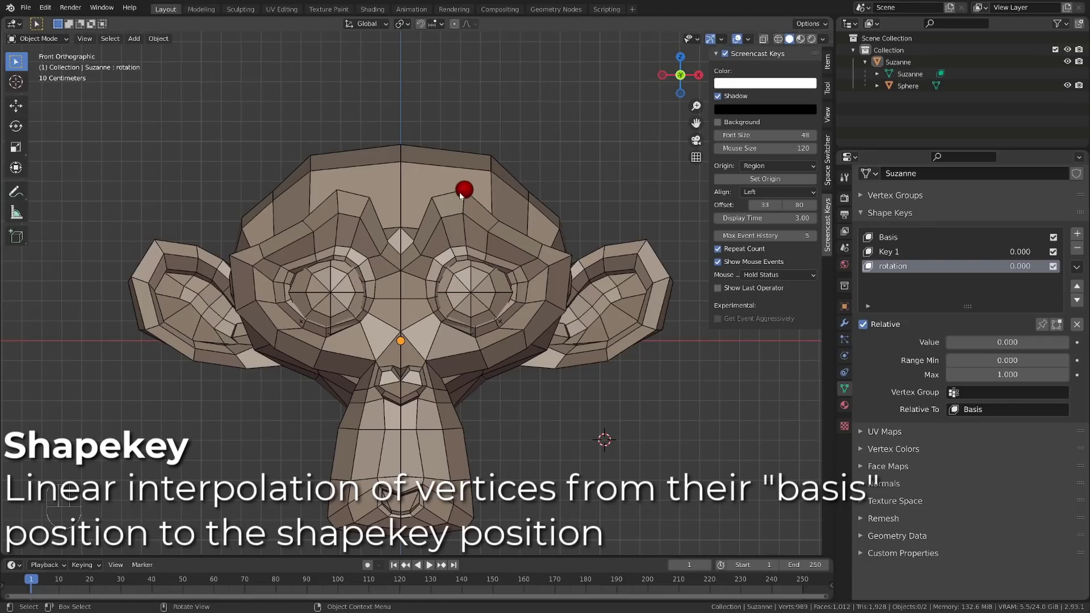
drag(1008, 342, 1069, 342)
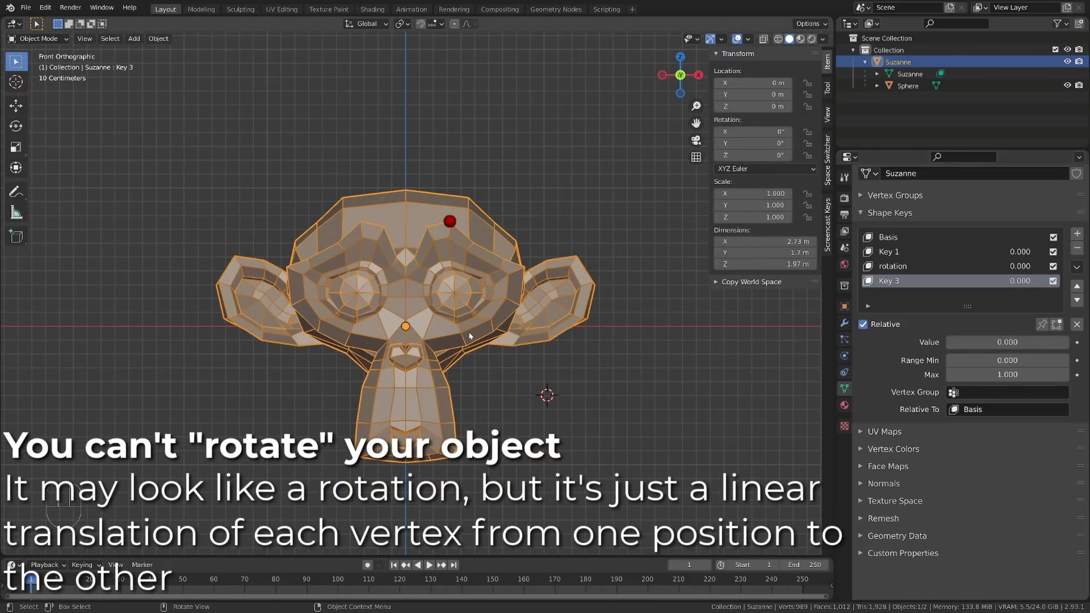
Rotate all of Suzanne's vertices about 180° in Key 3, then blend it up and back to 0.
key(Tab)
key(a)
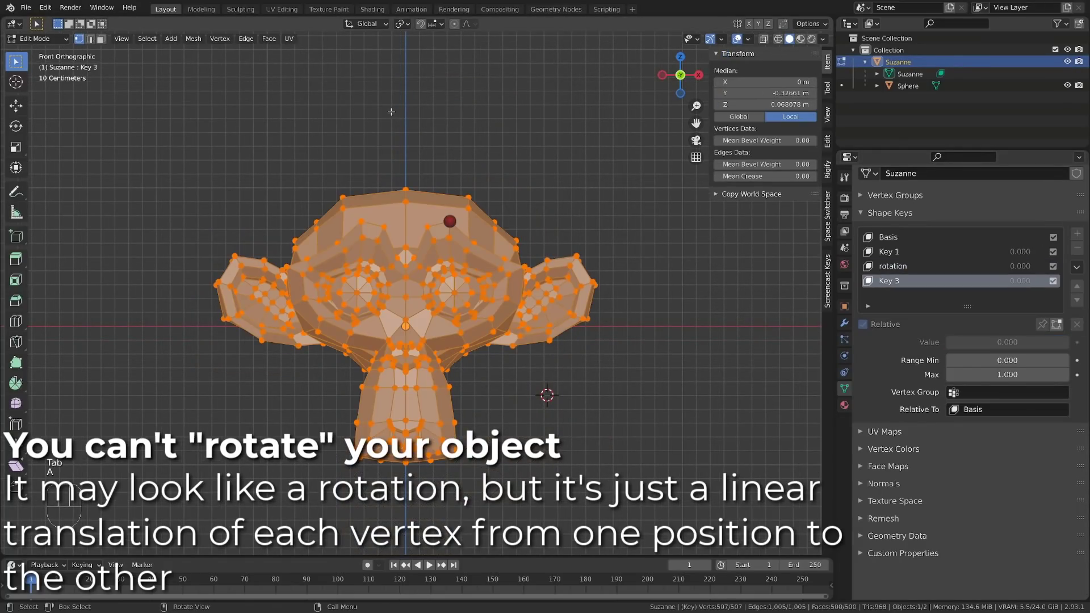
key(r)
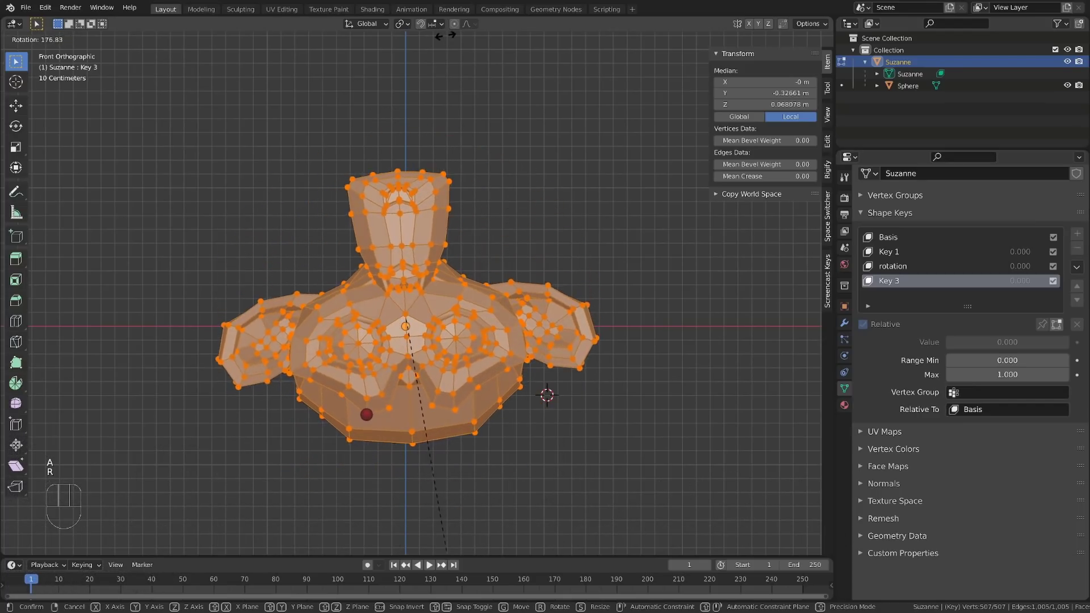
click(432, 35)
key(Tab)
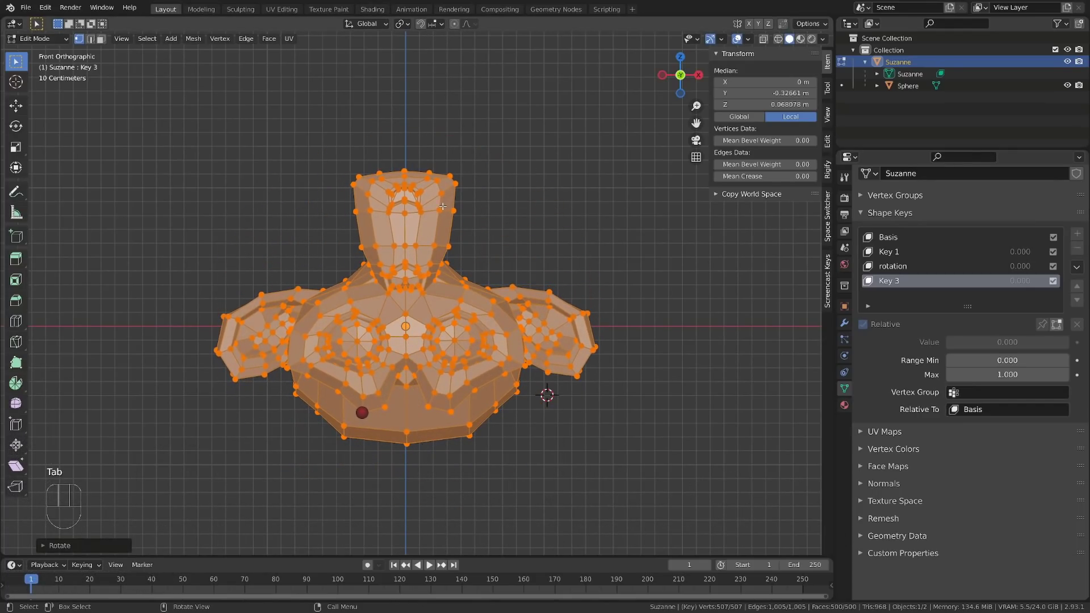
key(Tab)
mouse_move(1013, 282)
mouse_down()
mouse_move(1068, 282)
mouse_move(1043, 282)
mouse_up()
drag(1013, 342, 1068, 342)
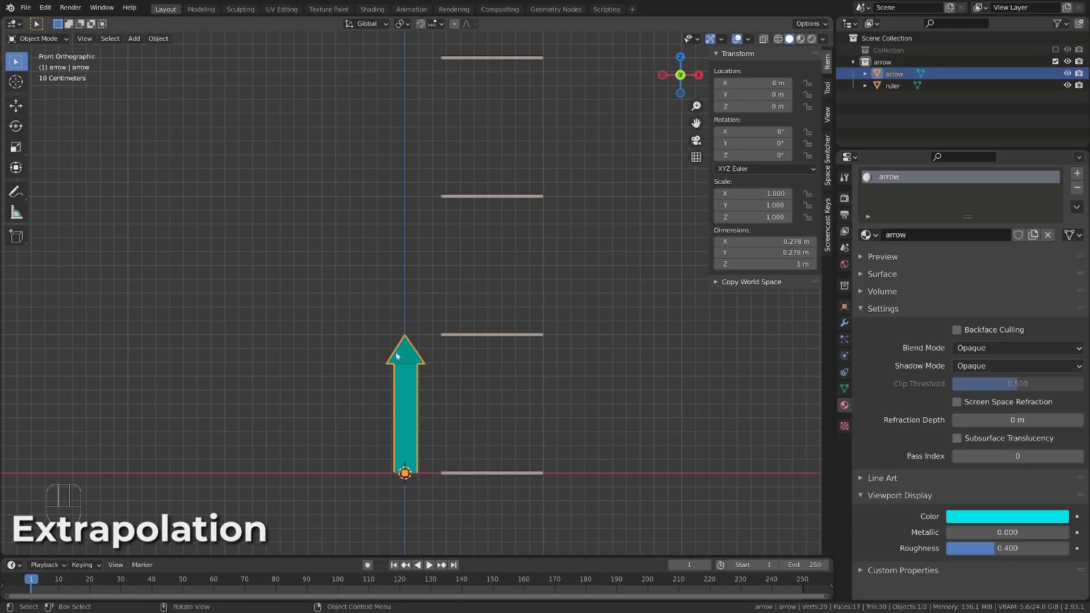
Add Basis and Key 1 shape keys to the arrow.
key(Tab)
click(845, 389)
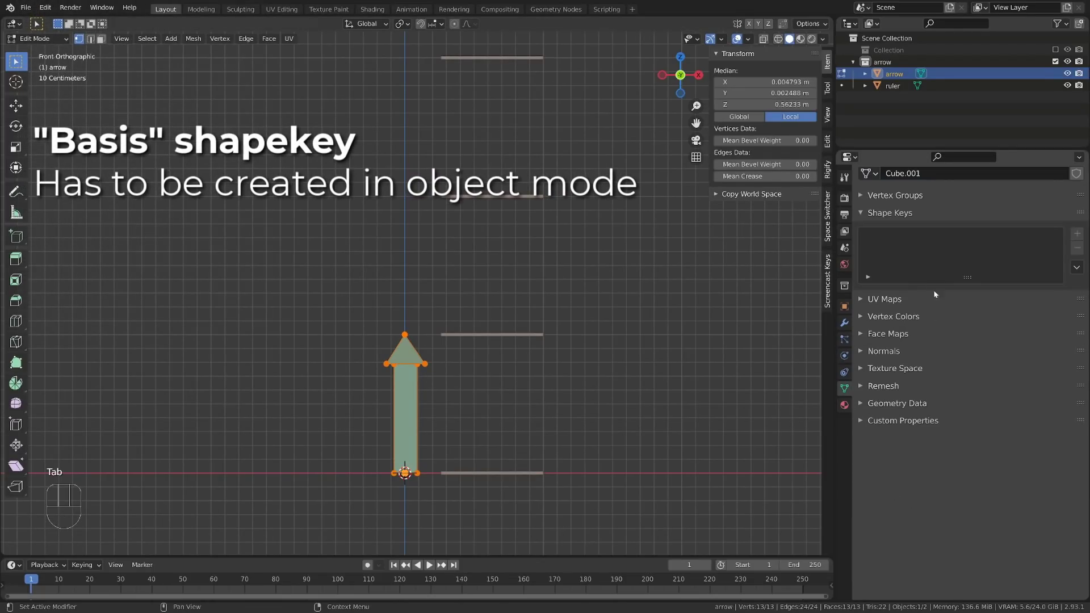
key(Tab)
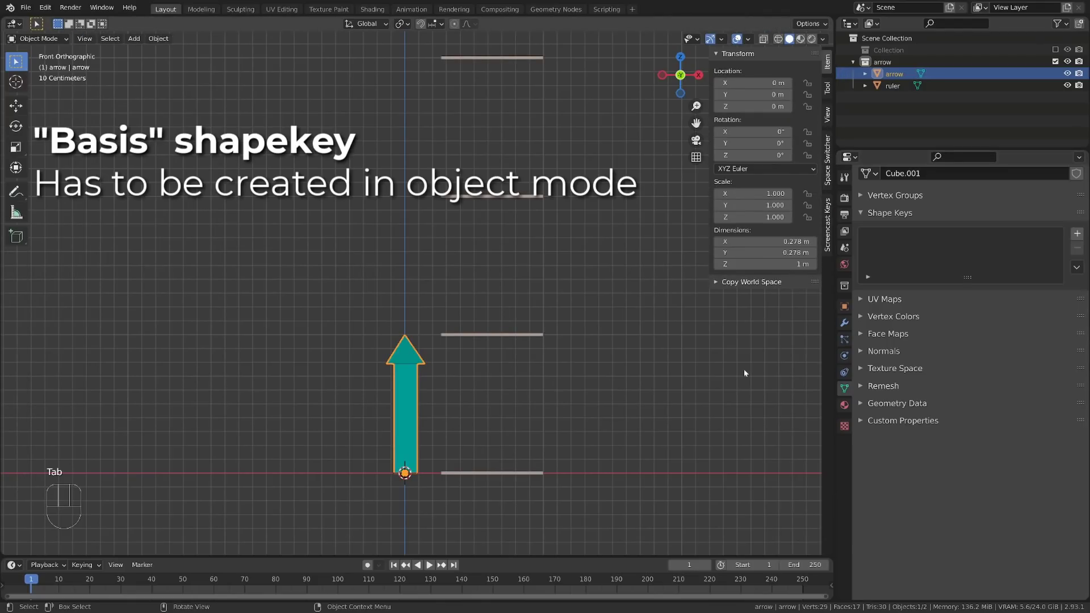
click(1077, 234)
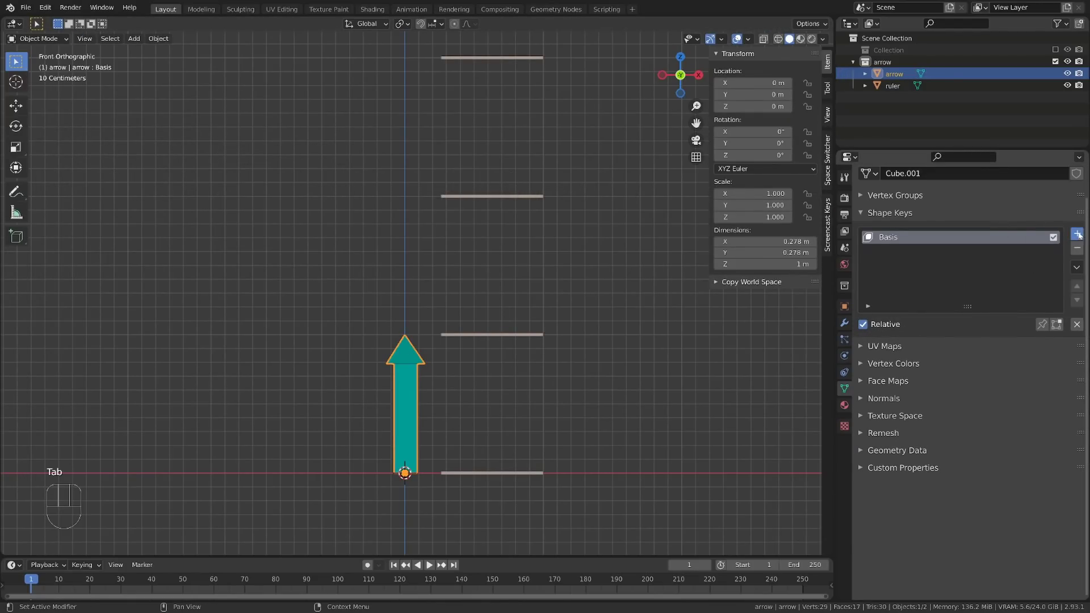
click(1077, 234)
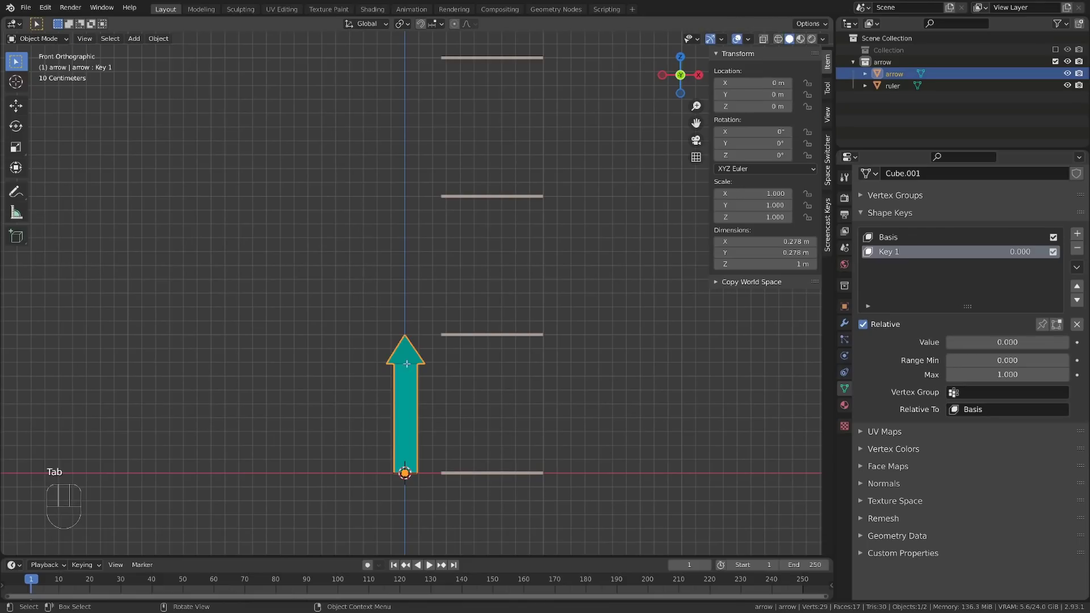
In Key 1, raise the arrowhead vertices 1 m along Z, then preview the stretch.
key(Tab)
key(alt+z)
click(346, 326)
drag(338, 317, 444, 373)
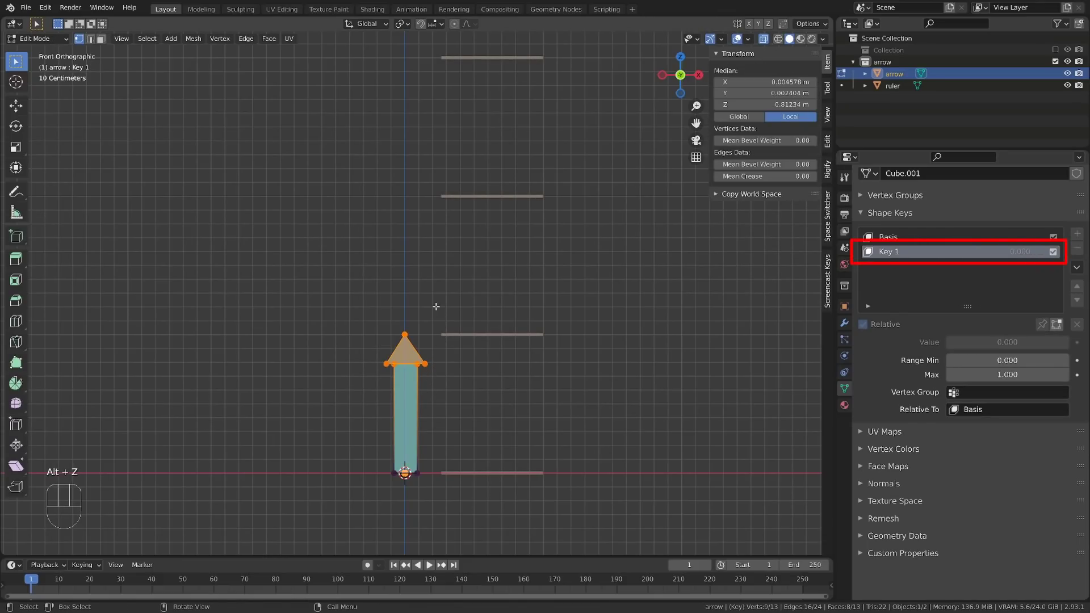
key(g)
key(z)
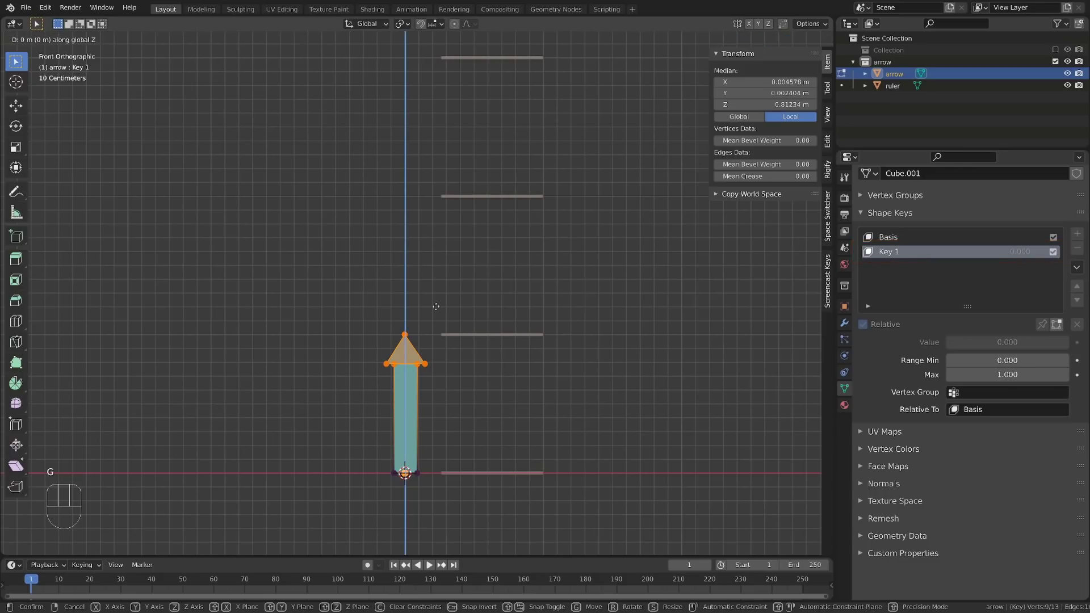
key(1)
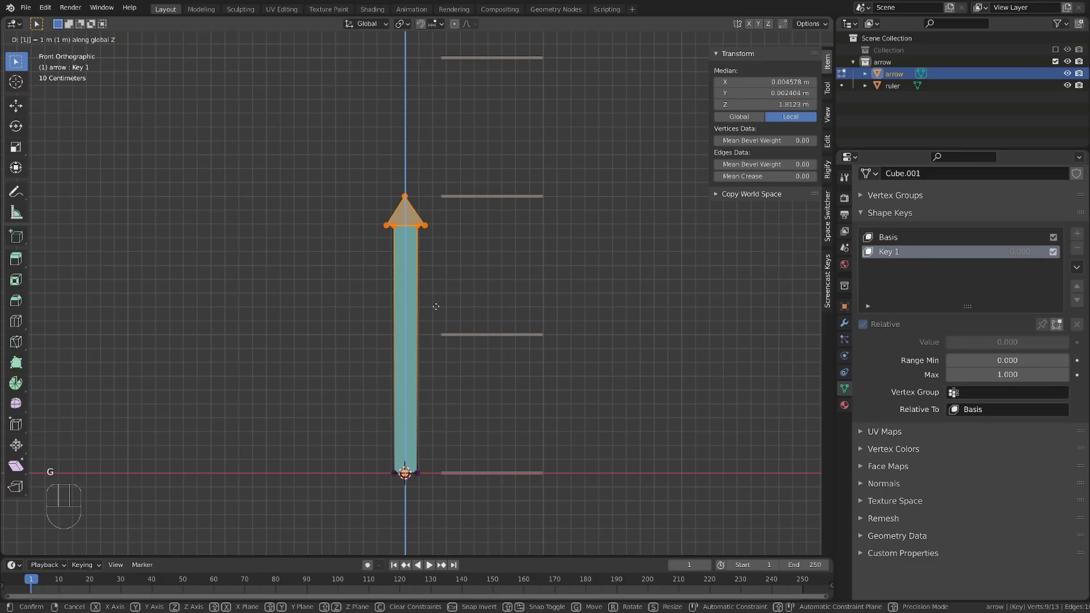
click(436, 307)
key(Tab)
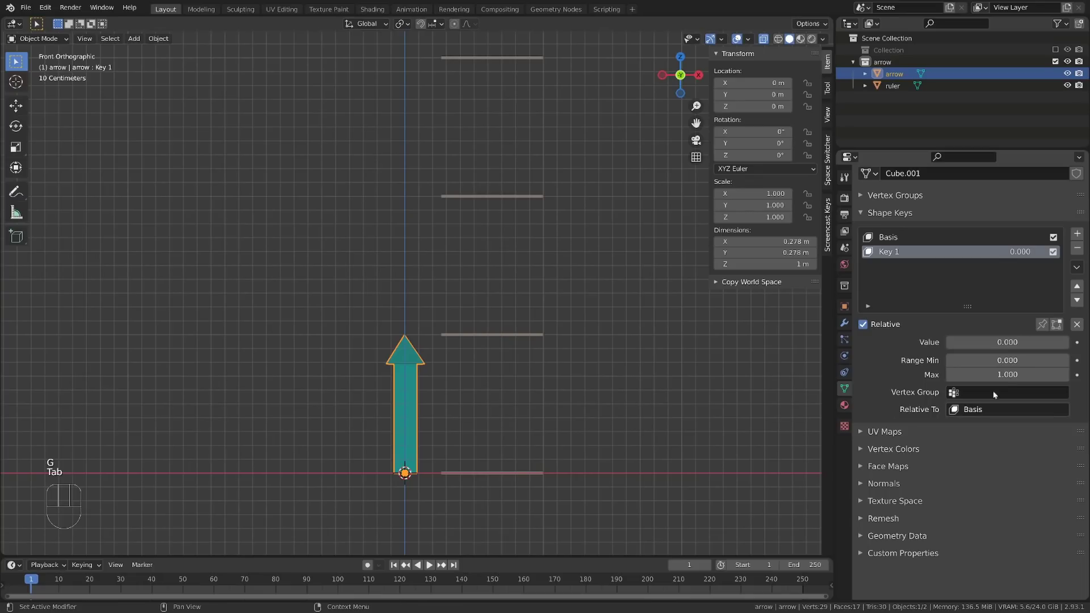
drag(983, 341, 947, 341)
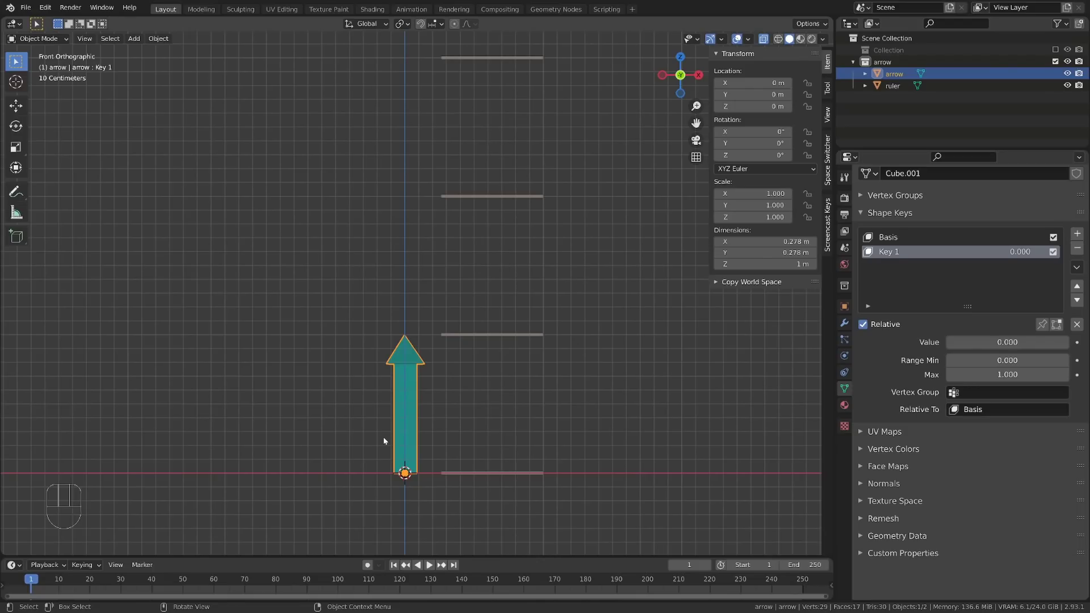
Rotate the arrow to −54° on Y and test Key 1's stretch on the tilted arrow.
key(r)
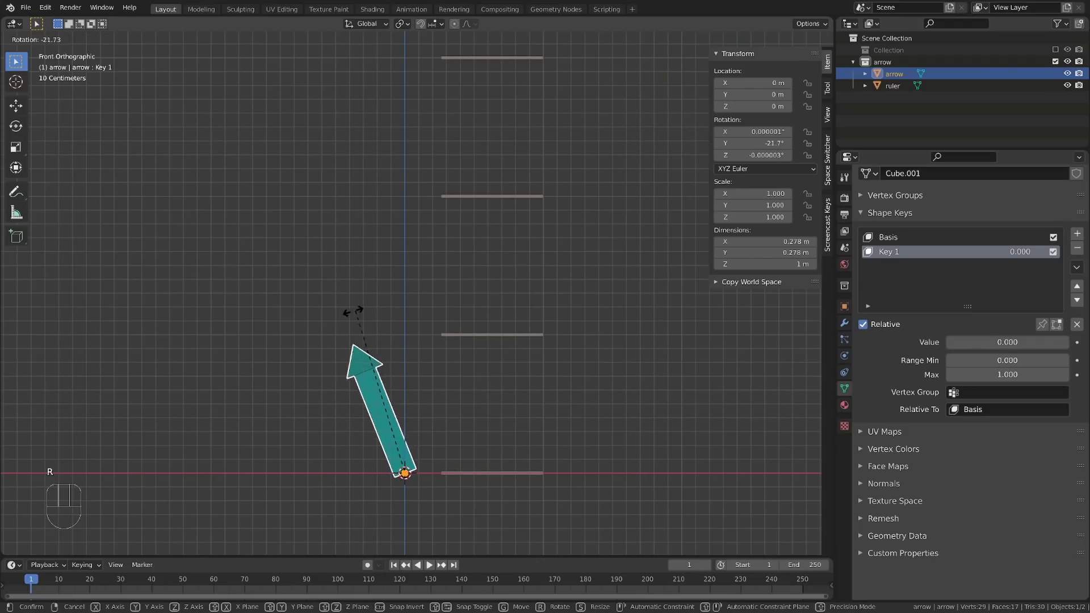
click(273, 363)
drag(991, 341, 1069, 341)
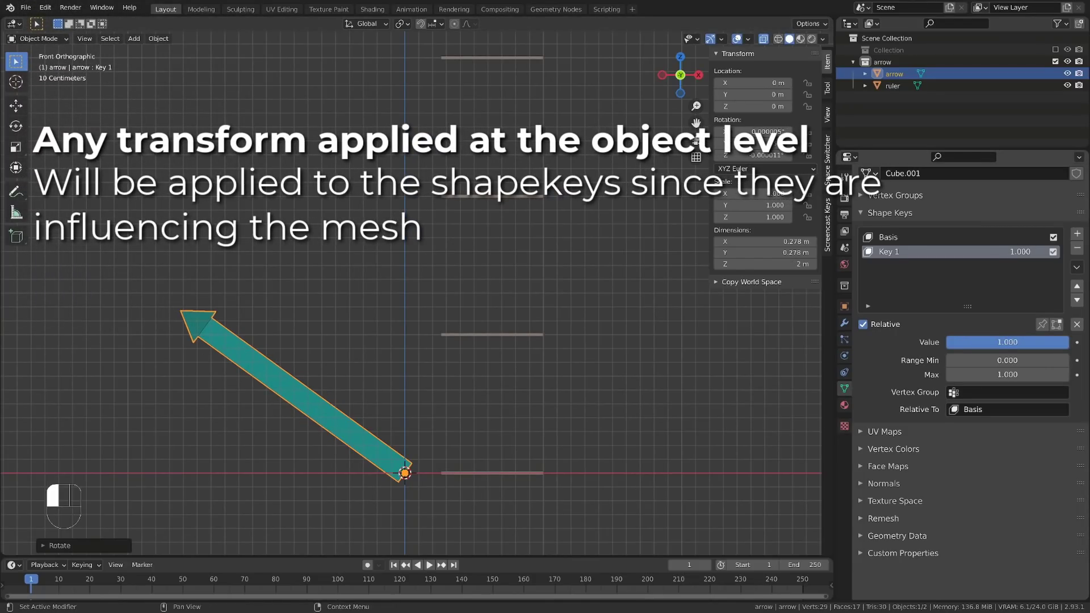
drag(1026, 252, 974, 252)
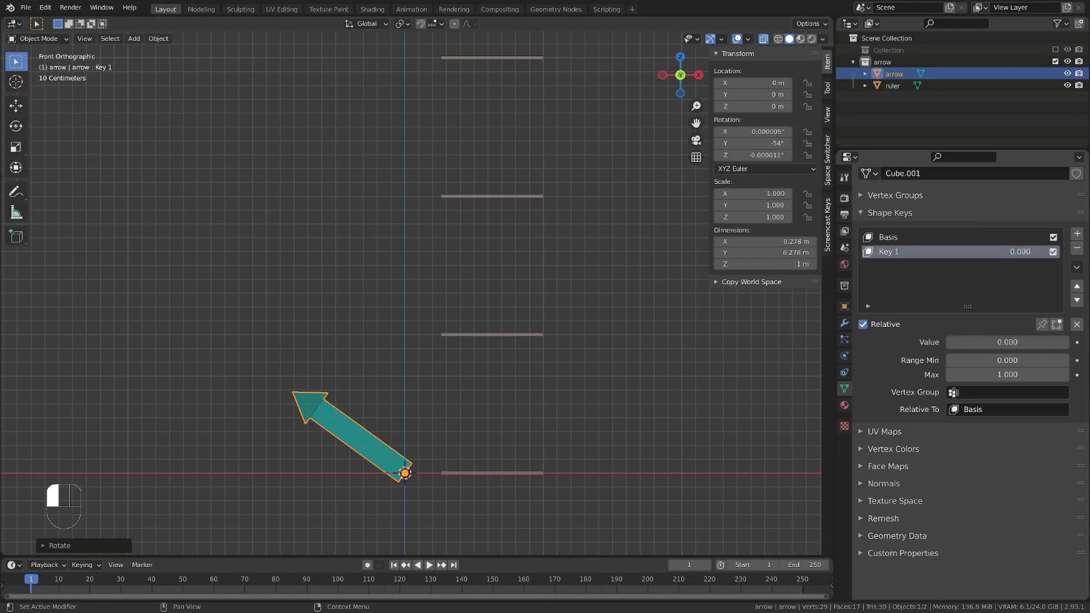
mouse_move(947, 342)
mouse_down()
mouse_move(1069, 342)
mouse_move(947, 341)
mouse_up()
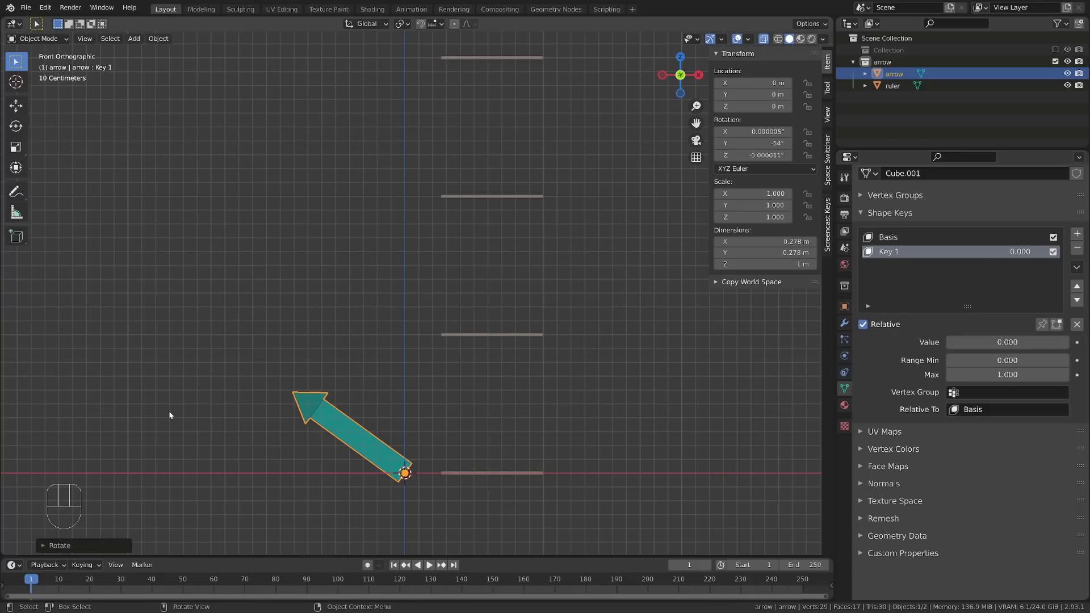
Clear the arrow's rotation, set Key 1's maximum to 0.5, and test the half stretch.
key(alt+r)
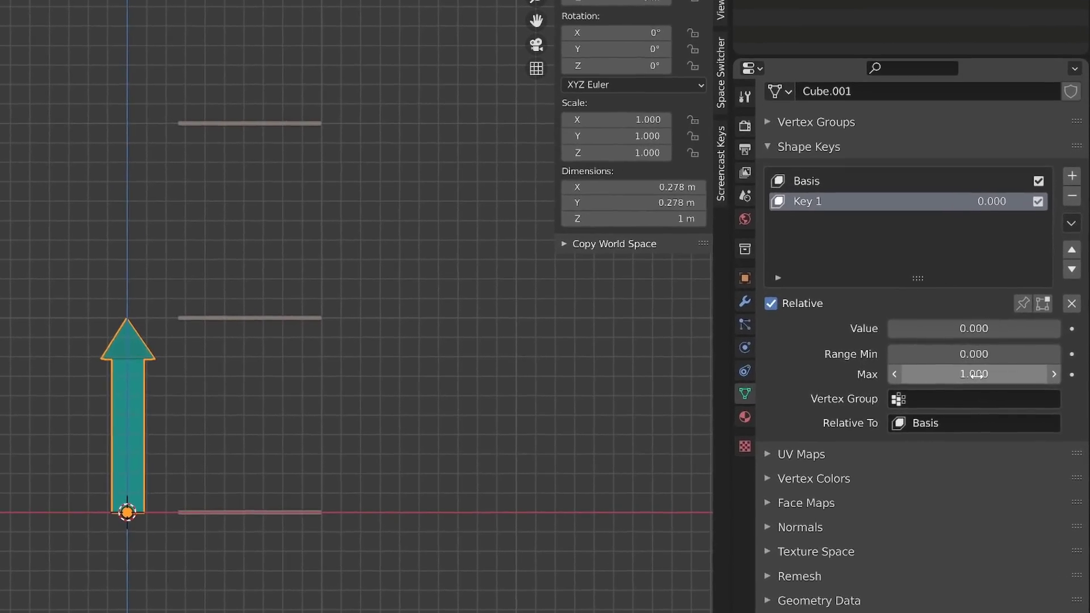
click(991, 375)
text(0.5)
key(Return)
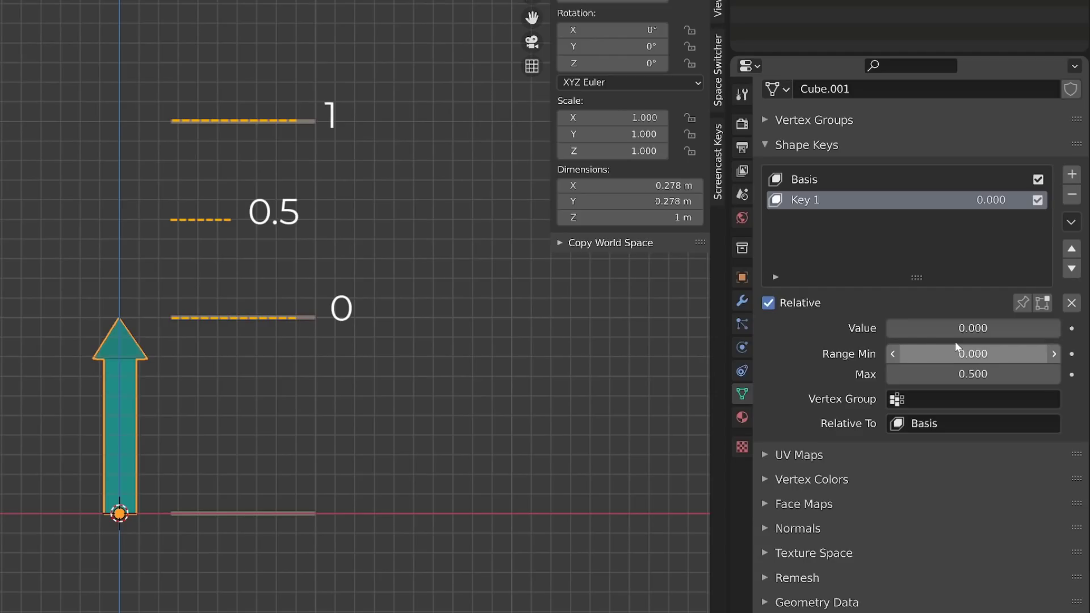
drag(947, 331, 1082, 331)
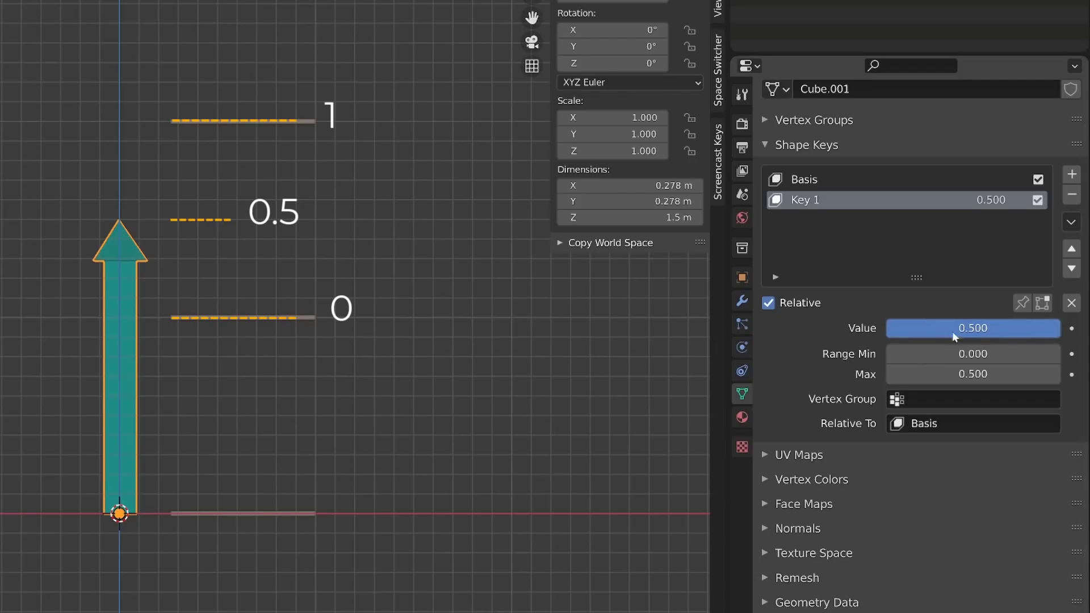
drag(956, 332, 886, 332)
Raise Key 1's maximum to 2 and overstretch the arrow.
click(971, 372)
key(BackSpace)
text(2)
key(Return)
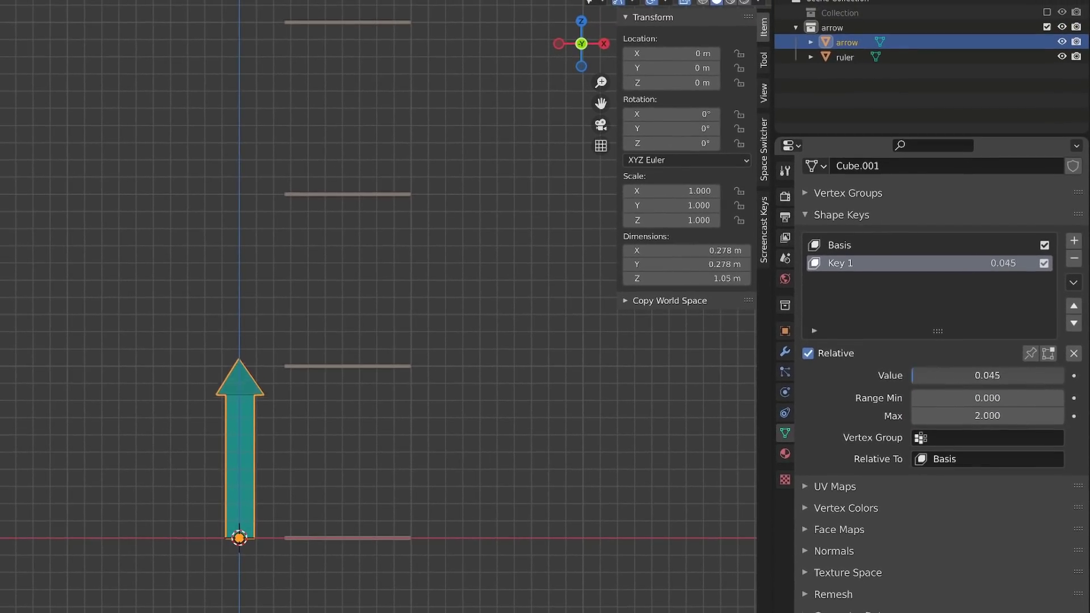
drag(946, 328, 1000, 328)
drag(963, 376, 909, 376)
Set Key 1's minimum to −1 and shrink the arrow with negative values.
click(988, 398)
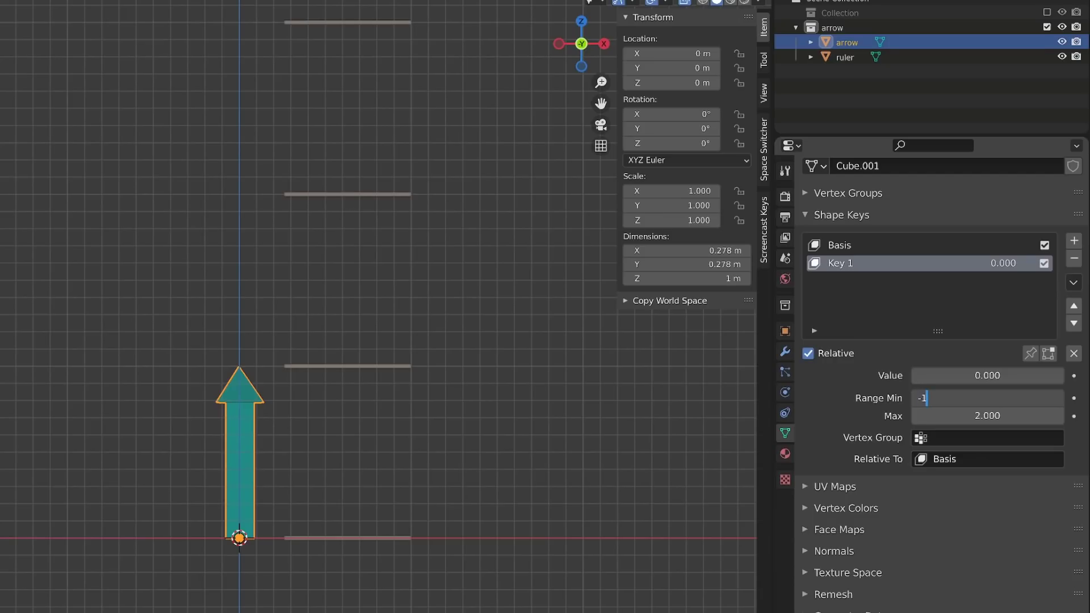
text(-1)
key(Return)
drag(989, 375, 1016, 375)
drag(1017, 376, 981, 375)
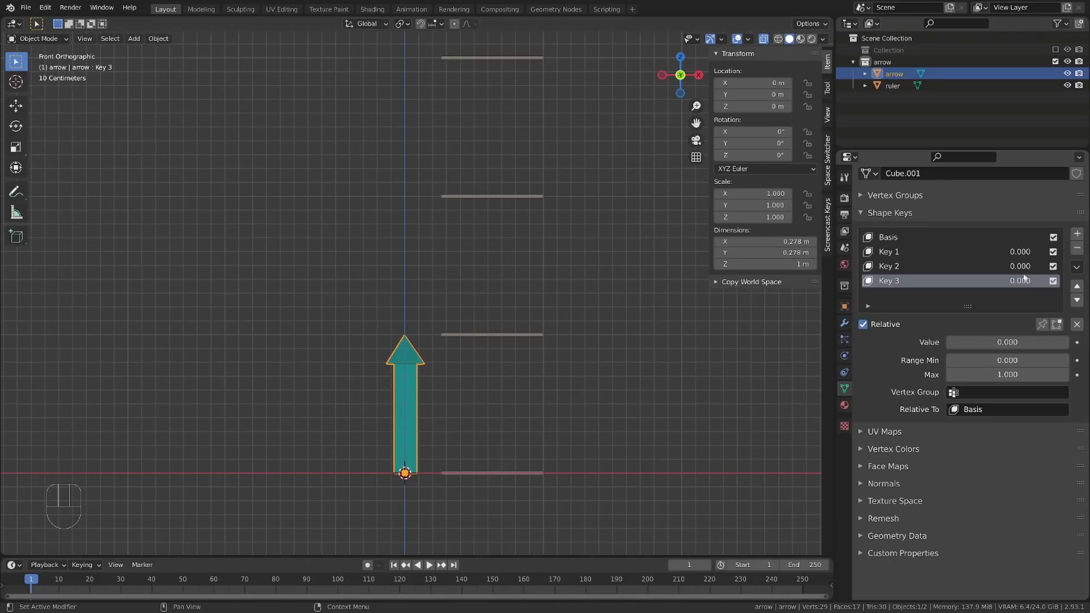
Test Key 2's tilt, then set its range minimum to −1.
drag(1021, 268, 1013, 269)
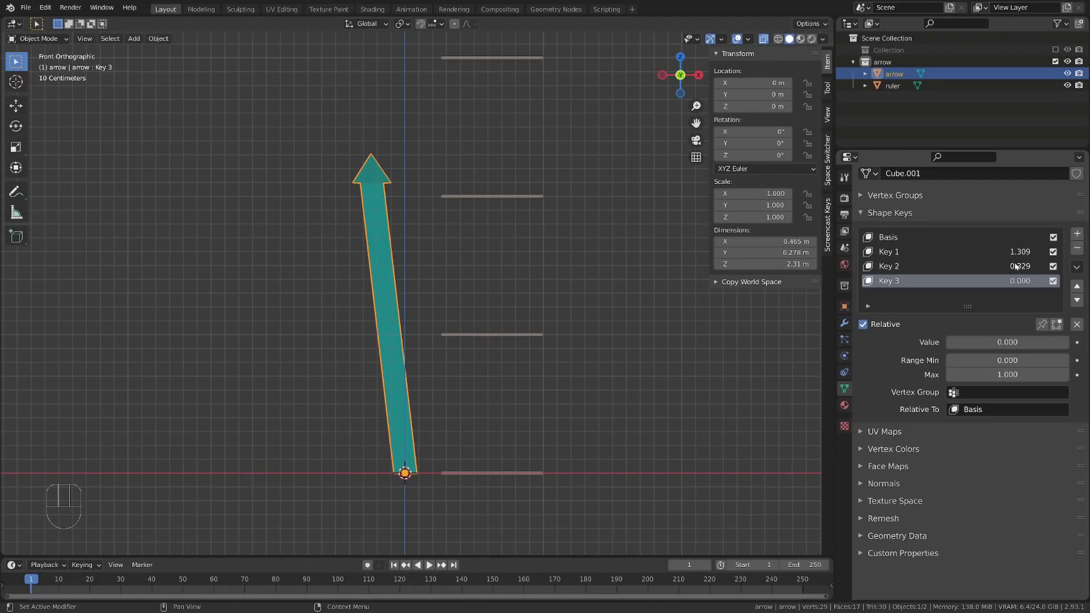
drag(1020, 267, 947, 278)
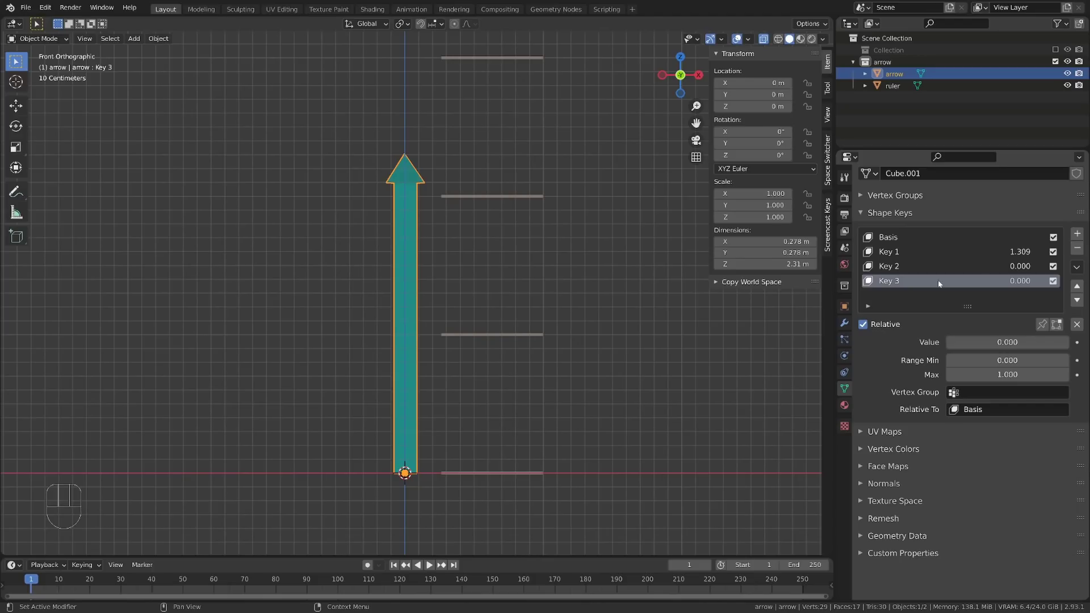
click(909, 267)
click(960, 360)
text(-1)
key(Return)
Slide Key 2 negative and positive and Key 3 up to compare left/right tilt and widening.
drag(1004, 342, 1070, 342)
drag(1023, 283, 1076, 283)
drag(1027, 256, 965, 272)
drag(977, 342, 1062, 342)
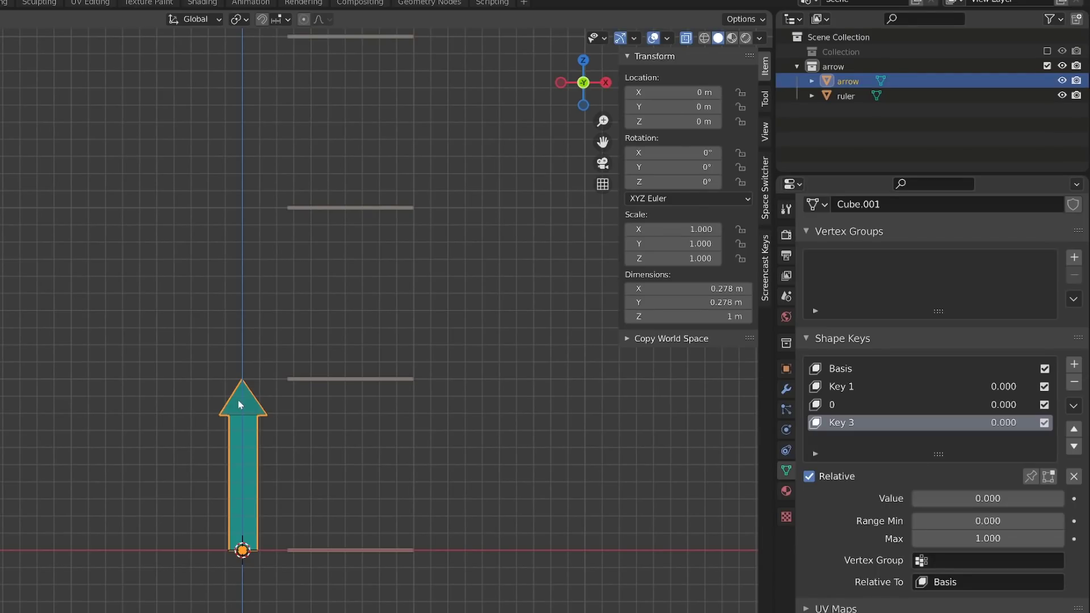
In Edit Mode, preview shape key 0 and Key 1, then return to the Basis shape.
key(Tab)
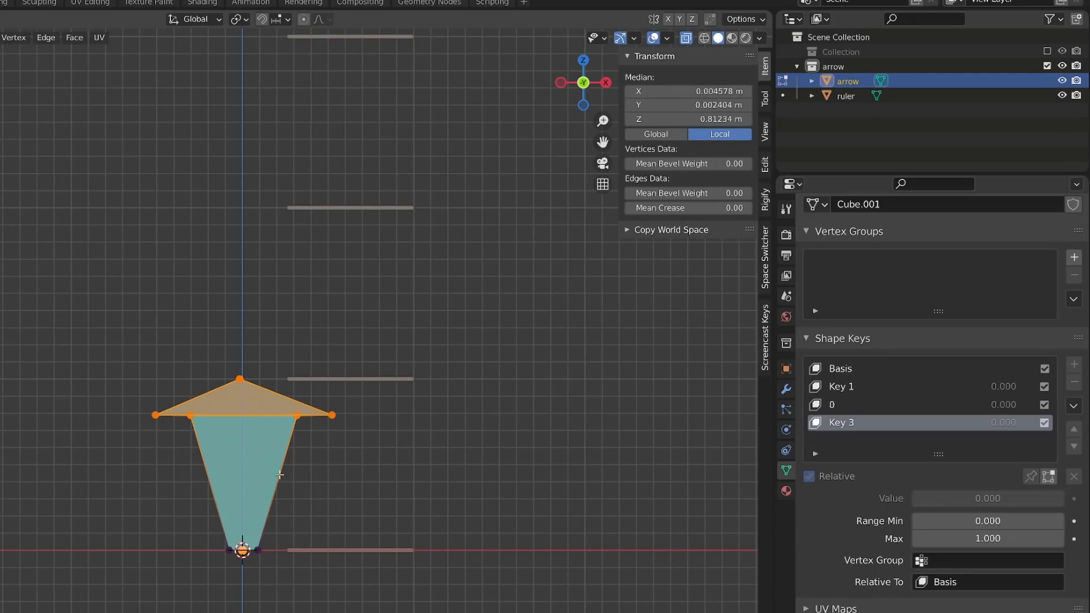
click(857, 406)
click(880, 386)
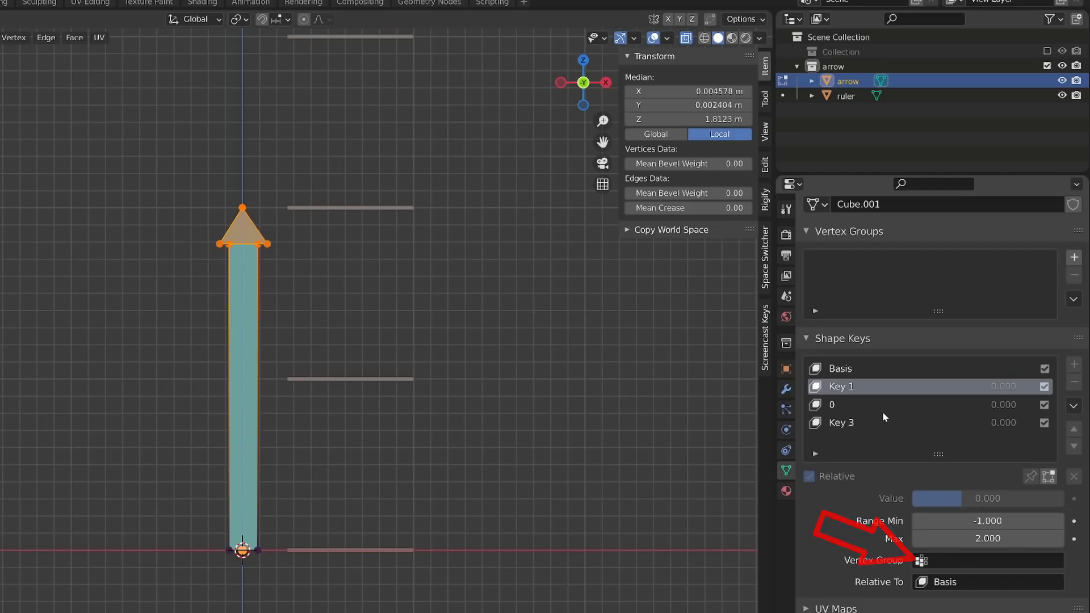
click(892, 370)
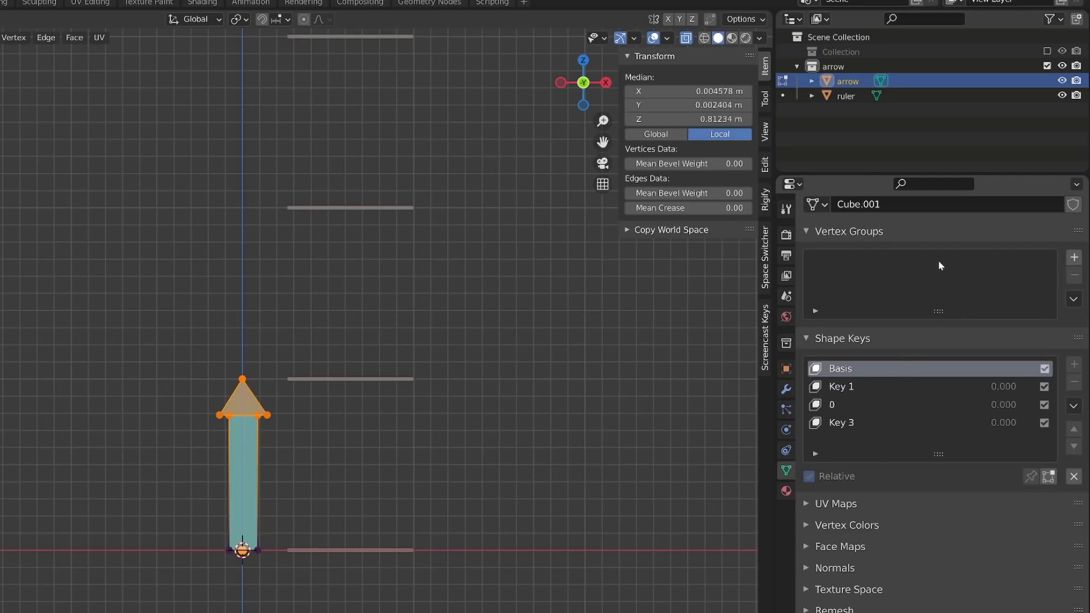
Add a vertex group and assign the arrow's tip vertex to it at weight 1.0.
click(1074, 258)
middle_drag(341, 335, 262, 372)
click(244, 374)
click(845, 370)
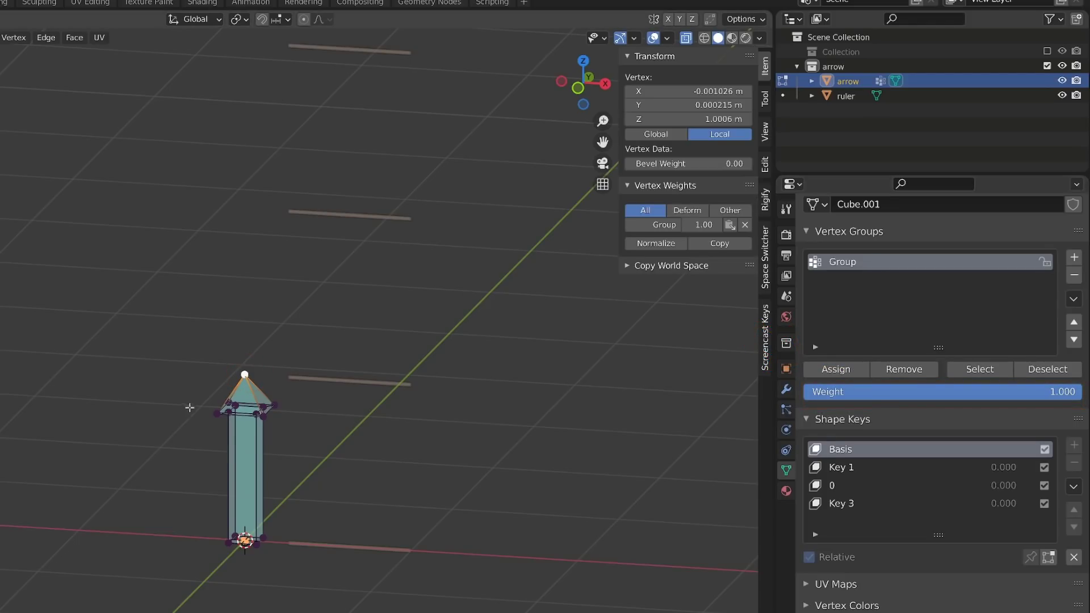
Select the arrowhead base vertices, set the group weight to 0.5, and return to Object Mode.
middle_drag(190, 407, 201, 396)
drag(201, 396, 317, 427)
click(841, 392)
text(0.5)
key(Return)
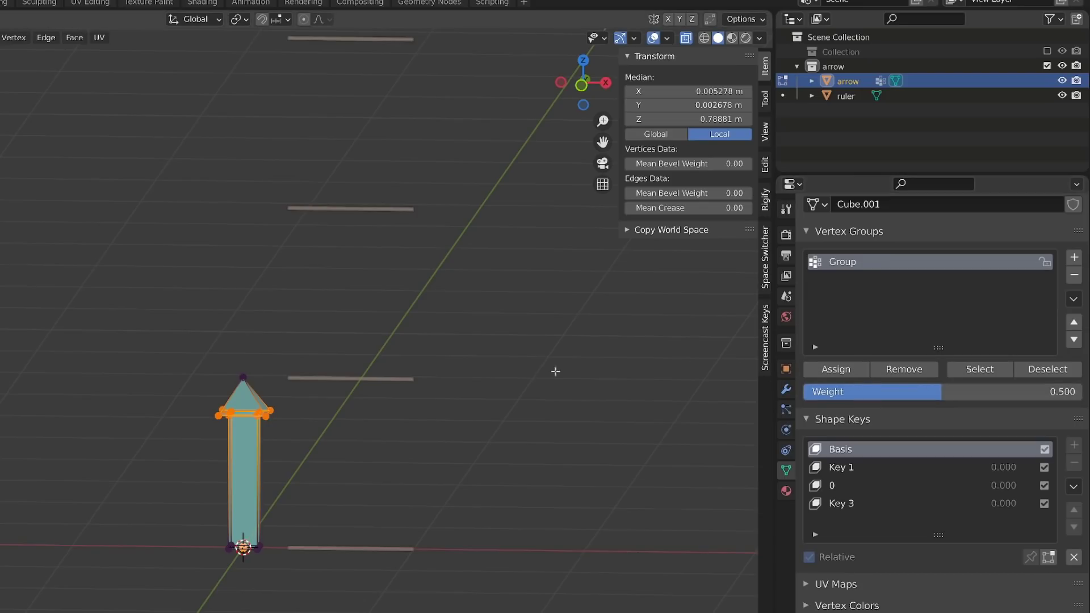
key(Tab)
key(KP_1)
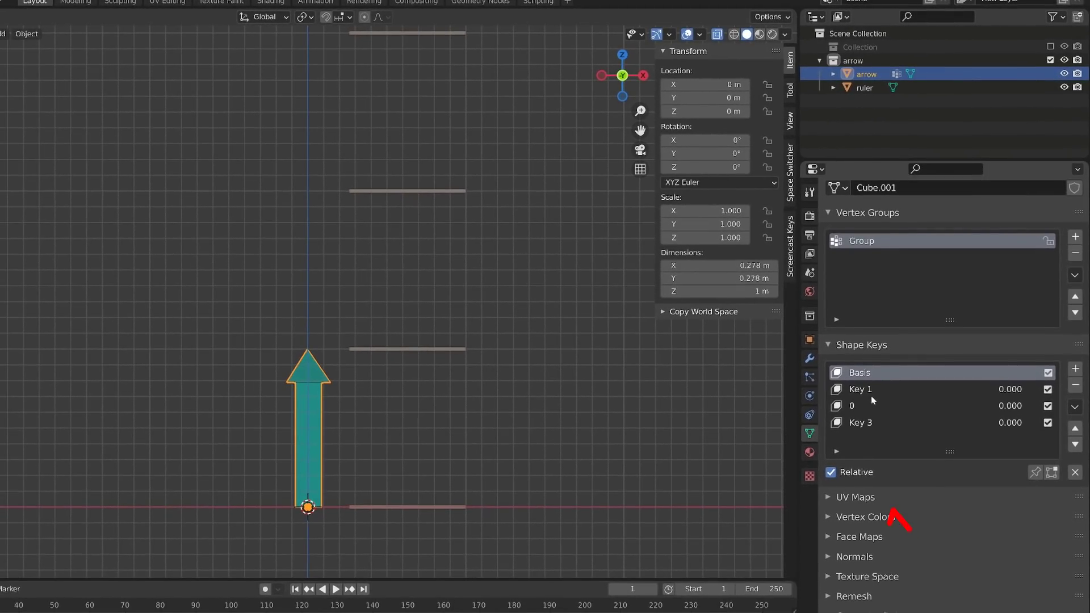
click(853, 427)
Limit Key 1 to the Group vertex group and raise its value to 1.693.
click(945, 550)
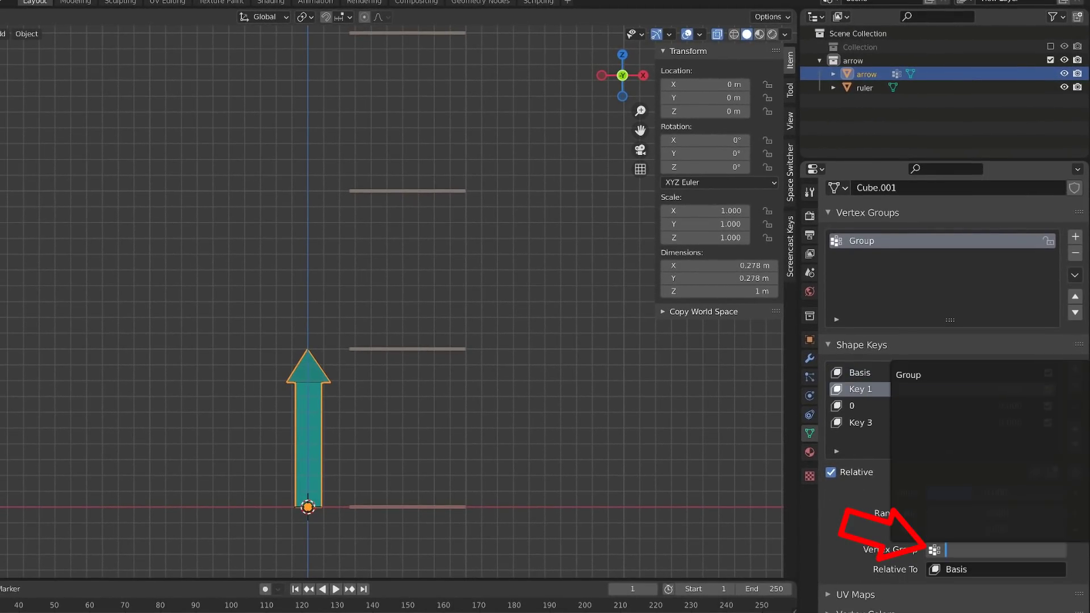
click(920, 374)
drag(967, 495, 1047, 495)
mouse_move(373, 175)
middle_down()
mouse_move(332, 150)
mouse_move(312, 155)
mouse_move(352, 187)
middle_up()
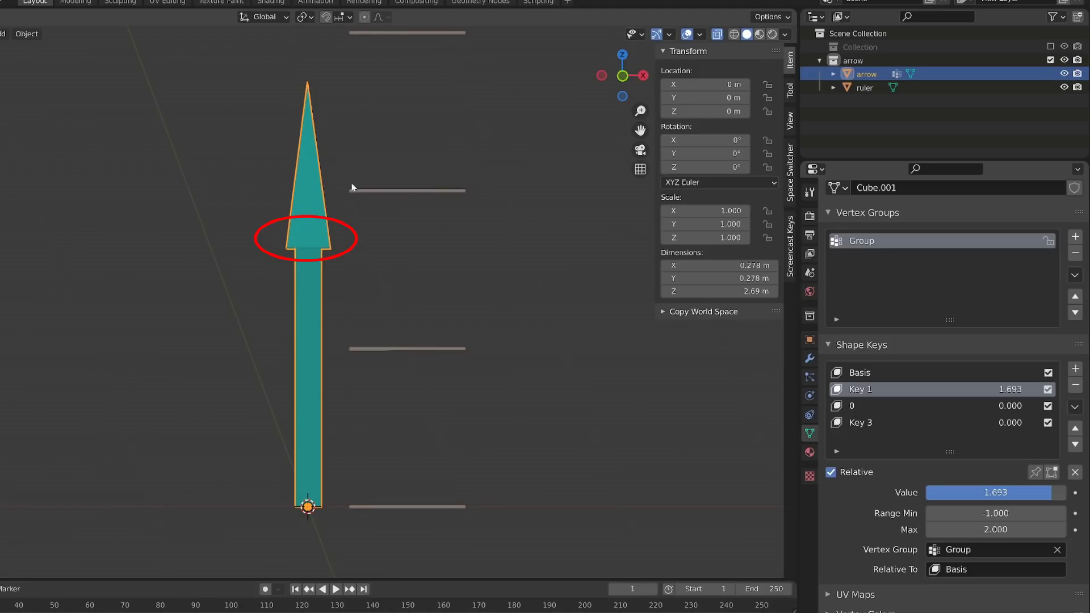
Remove the arrowhead's right-corner vertex from Group and inspect the stretched arrow.
key(Tab)
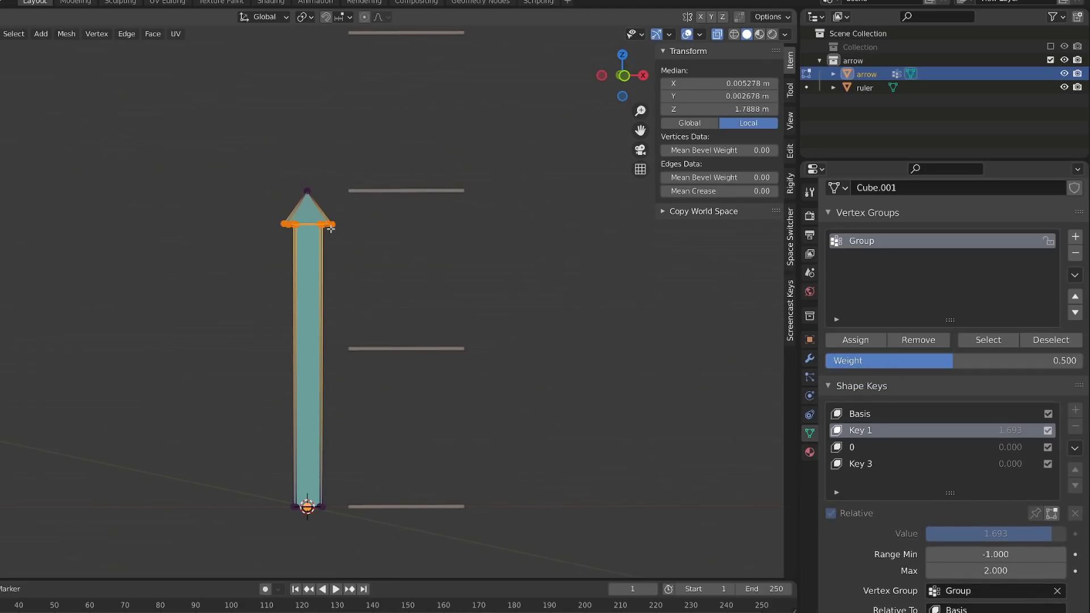
click(332, 228)
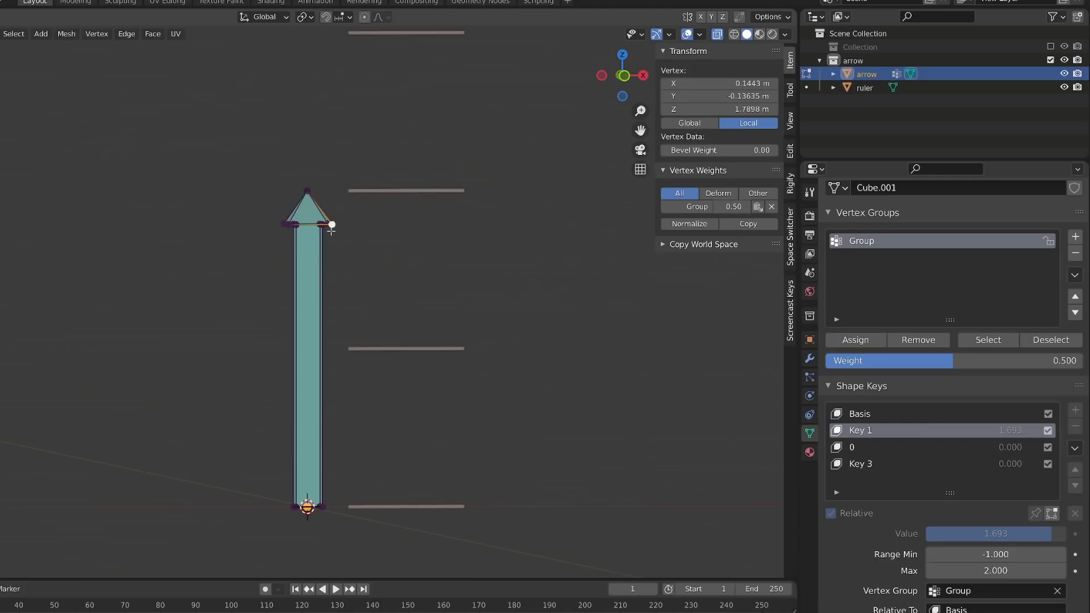
middle_drag(331, 235, 331, 253)
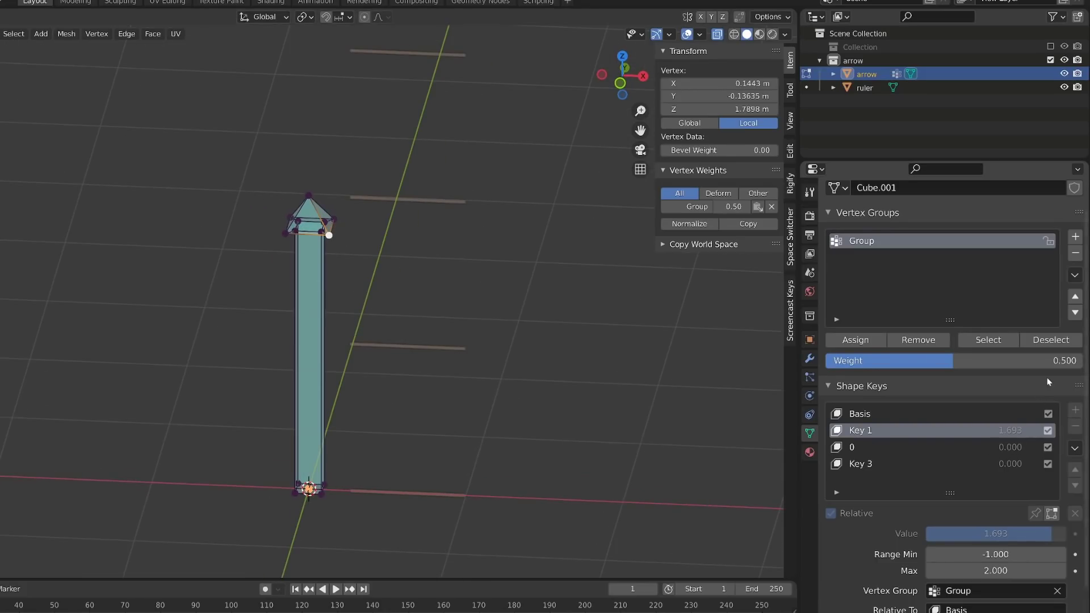
click(919, 340)
key(Tab)
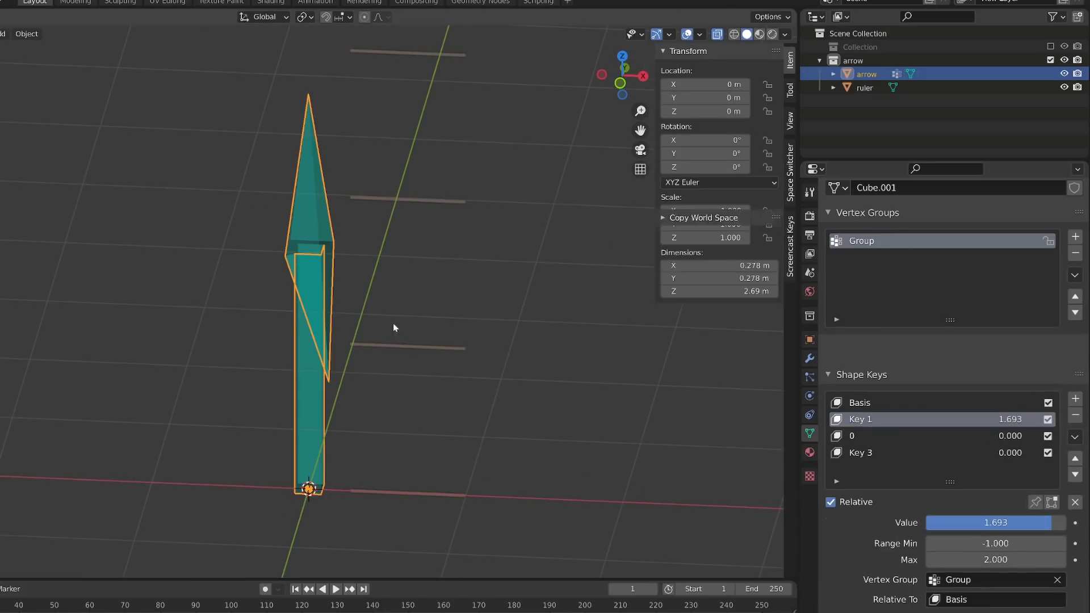
key(KP_1)
middle_drag(405, 376, 385, 394)
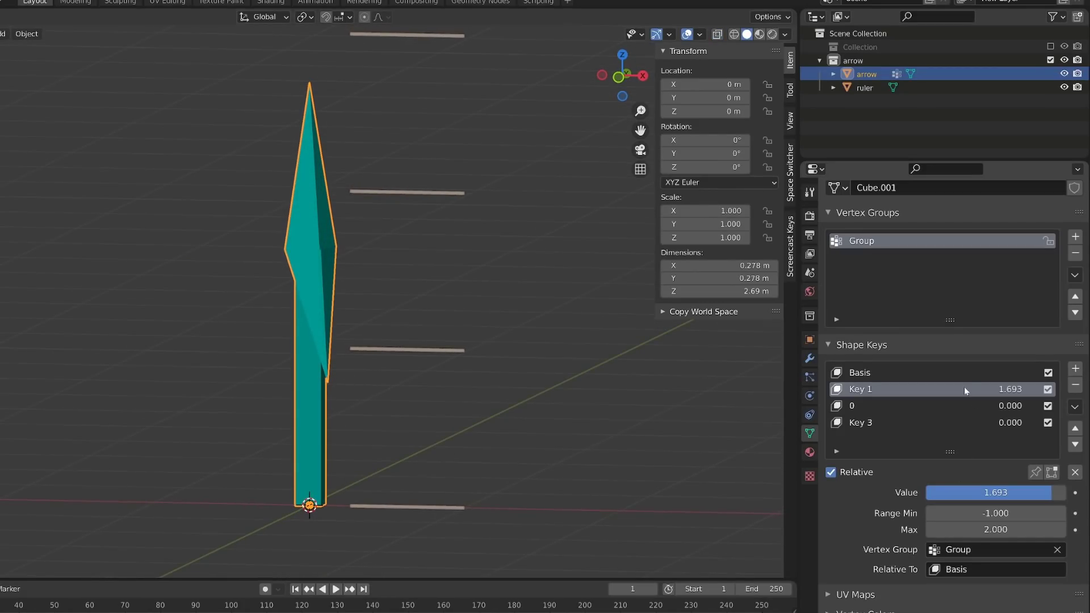
Clear Key 1's vertex group limit and reset its value to 0.
click(1057, 550)
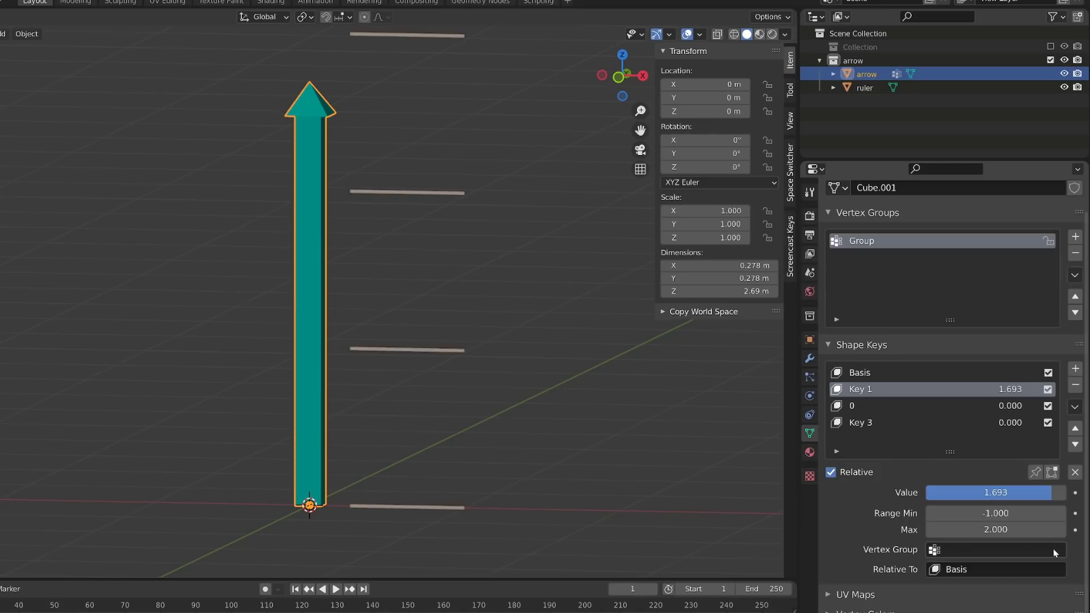
drag(1022, 493, 955, 490)
double_click(955, 491)
text(0)
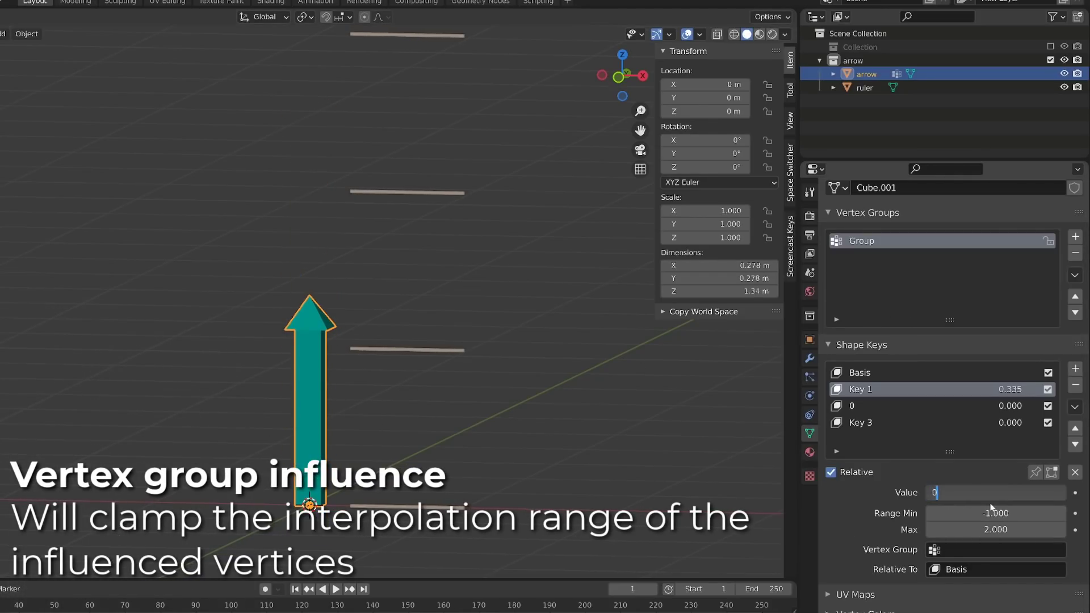
key(Return)
click(554, 316)
key(KP_1)
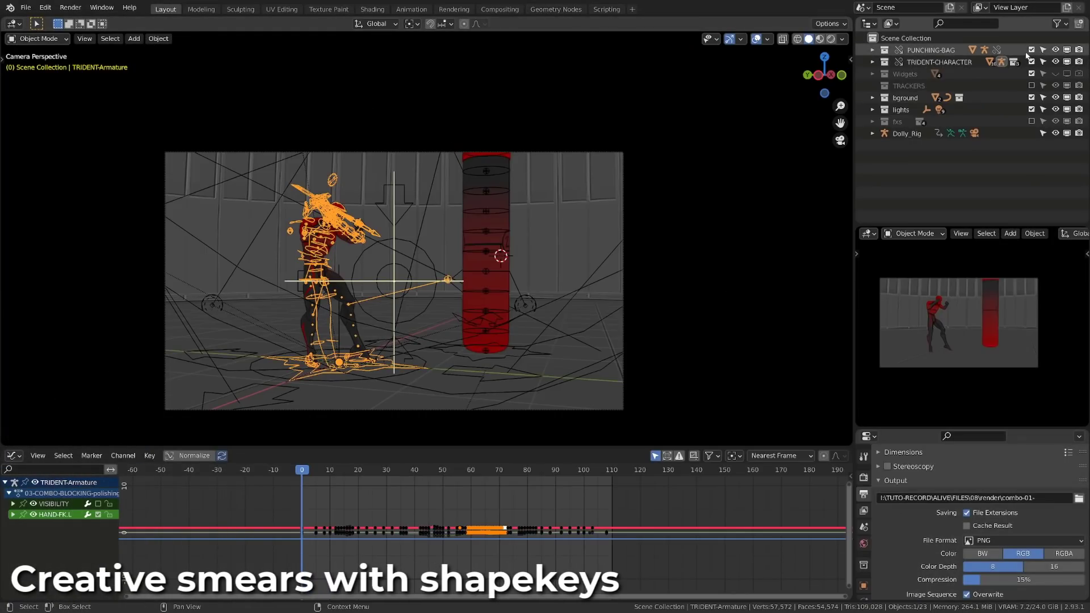
Exclude the bground and lights collections and select the Trident character's body.
click(1032, 97)
click(1031, 110)
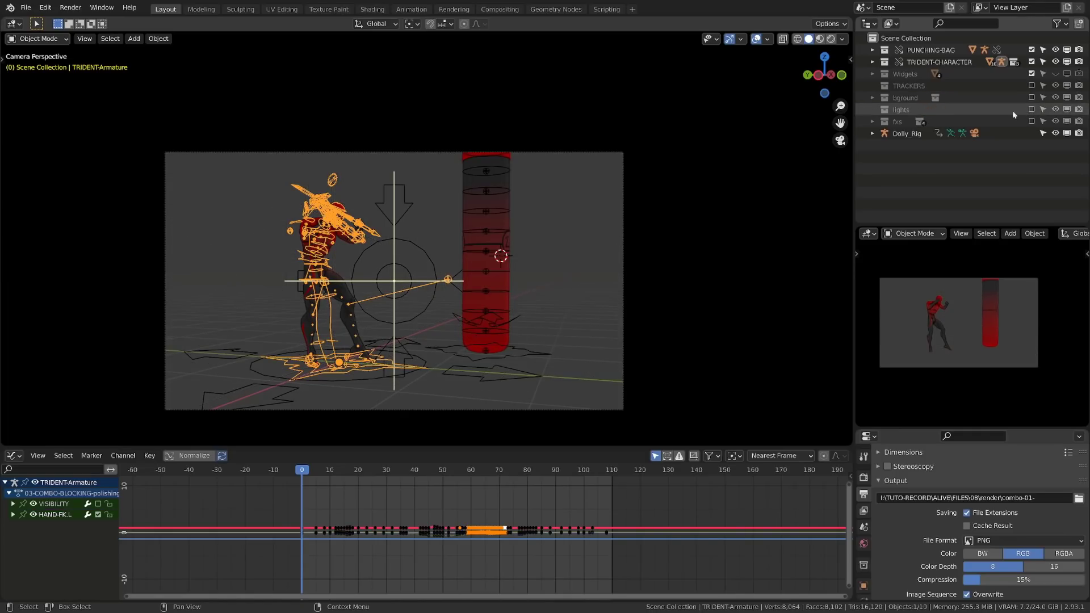
scroll(265, 335, up, 2)
shift+middle_drag(298, 268, 397, 182)
click(398, 213)
click(402, 212)
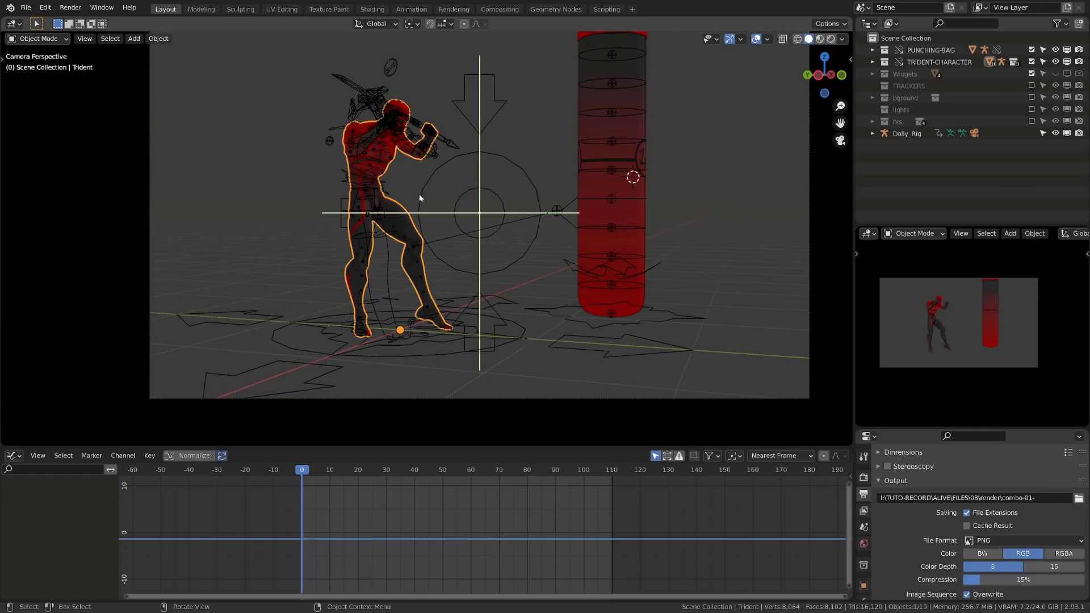
Make the Plane mesh single-user and add a Basis shape key.
scroll(864, 568, down, 5)
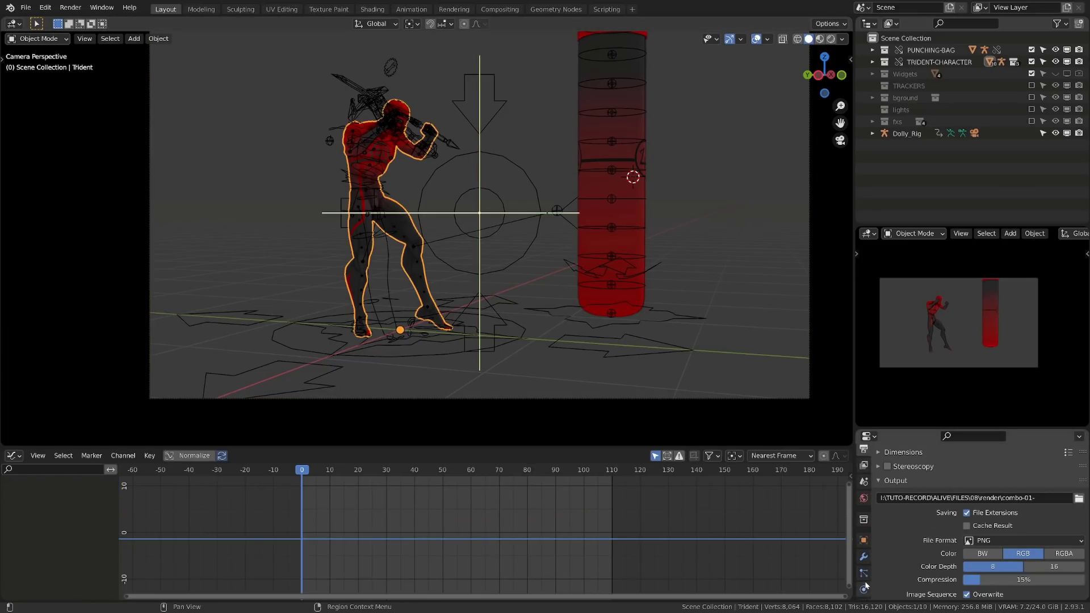
click(865, 588)
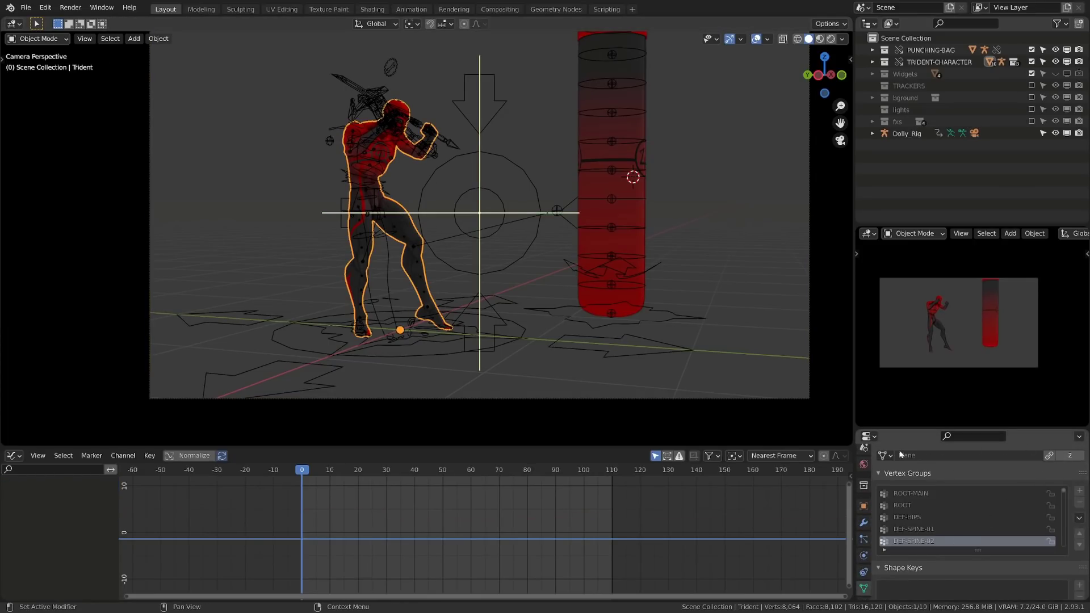
drag(947, 428, 946, 330)
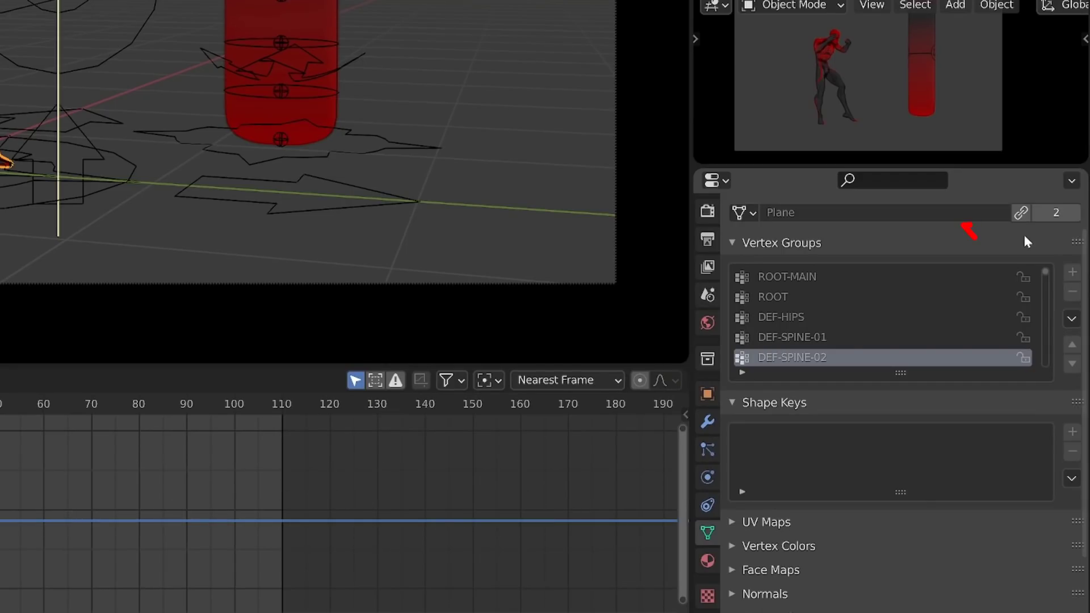
click(1019, 217)
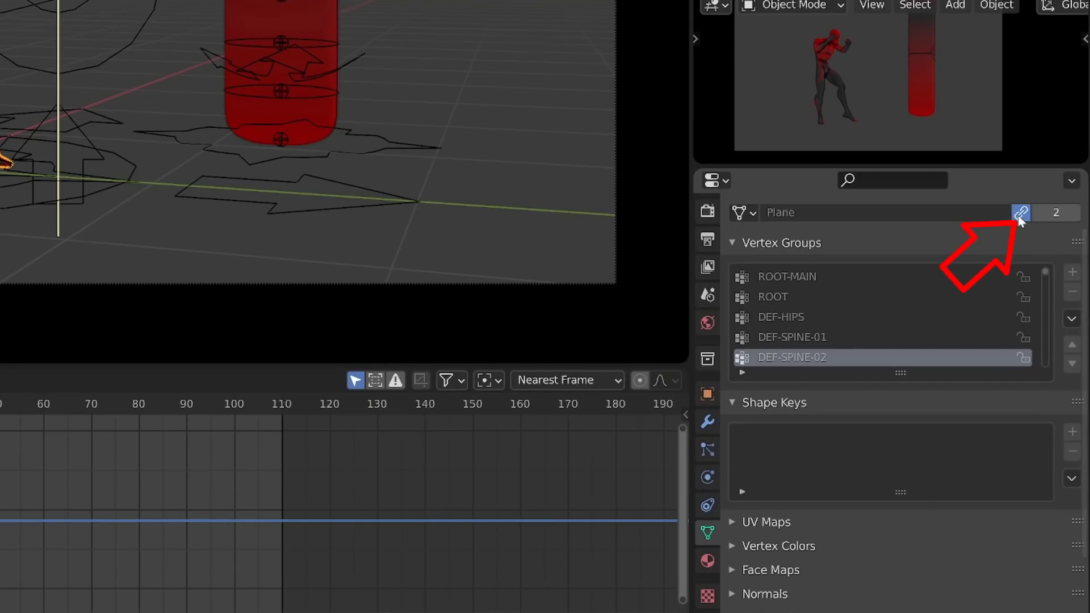
click(707, 394)
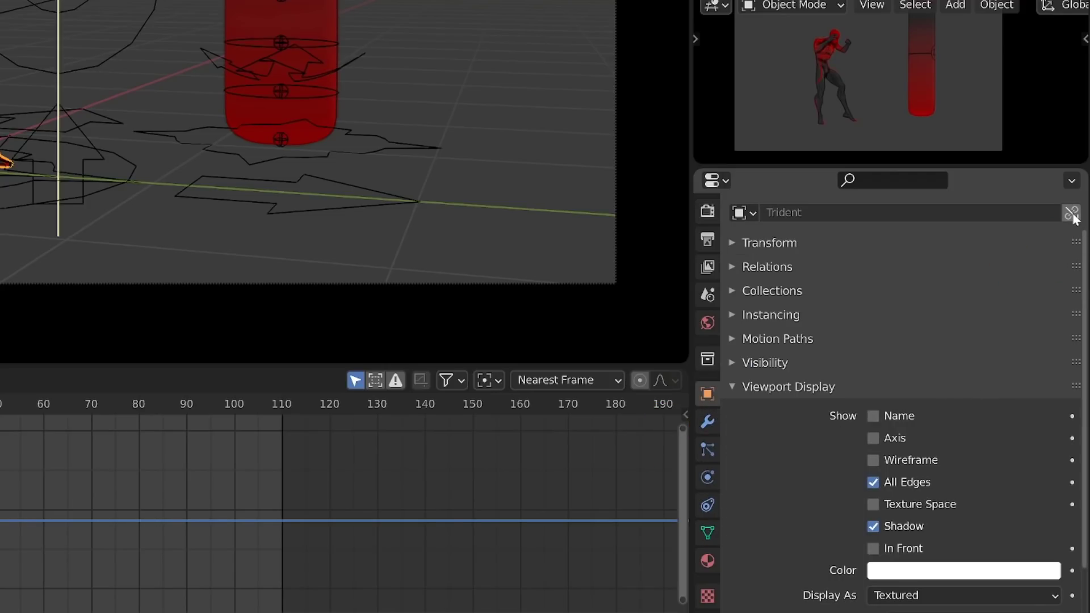
click(700, 537)
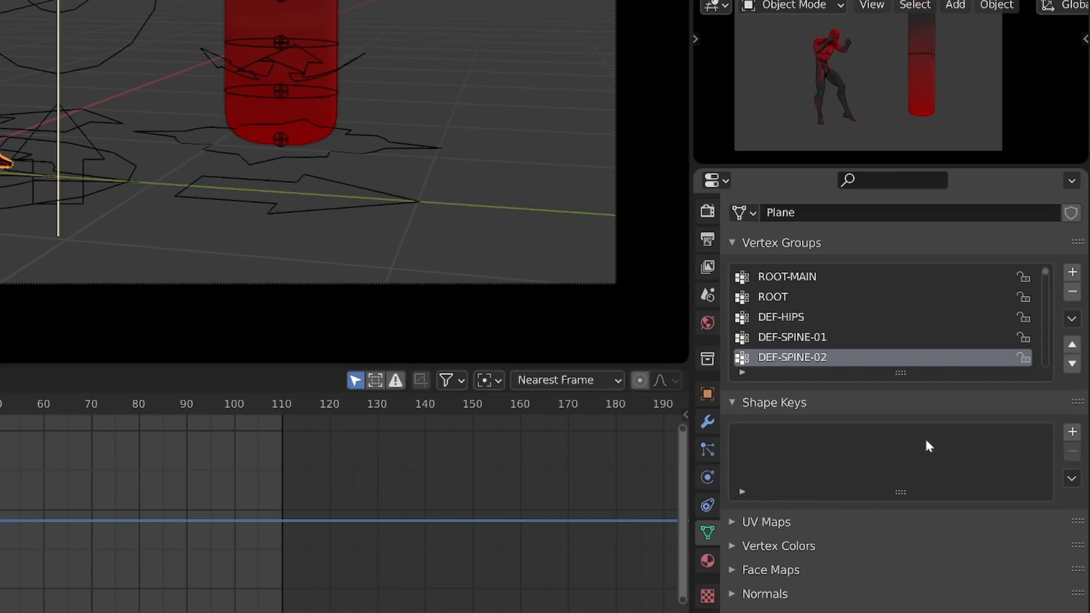
click(1078, 433)
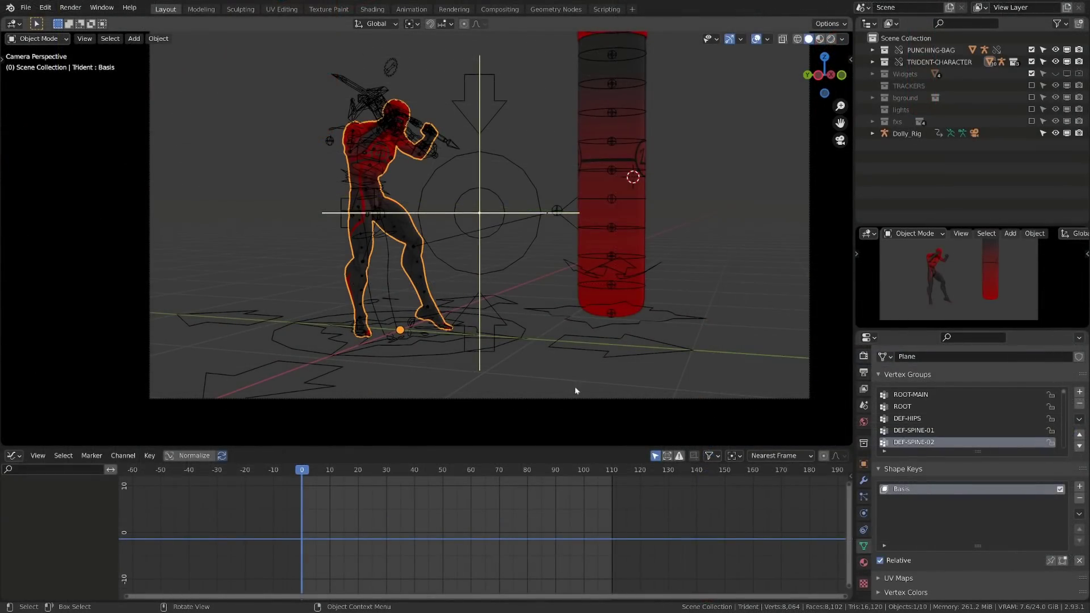
Exclude TRIDENT-rig from the scene and scrub to the punch pose.
click(873, 62)
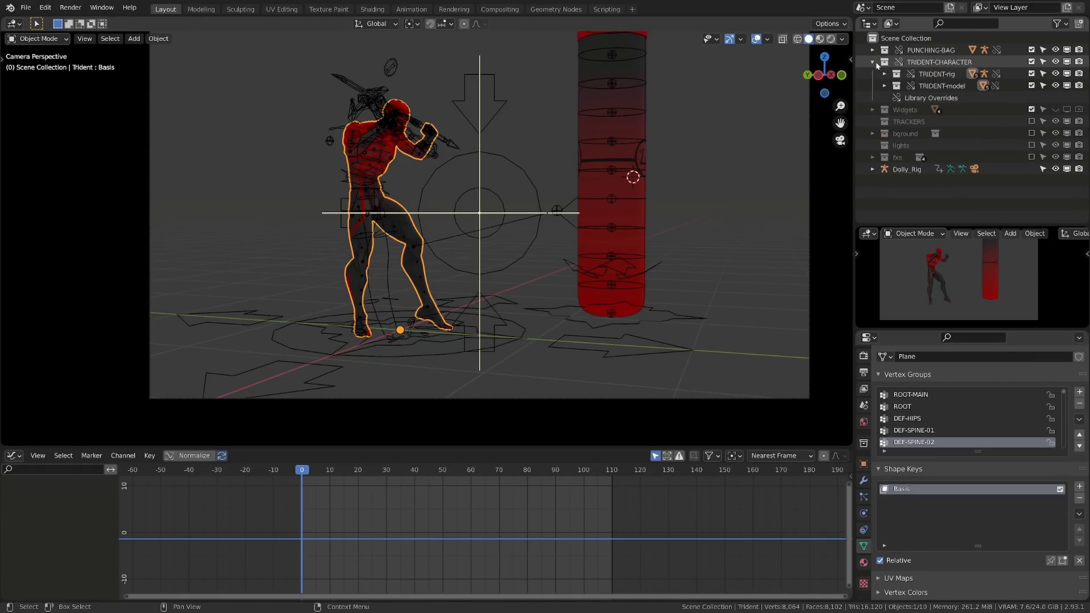
click(1032, 74)
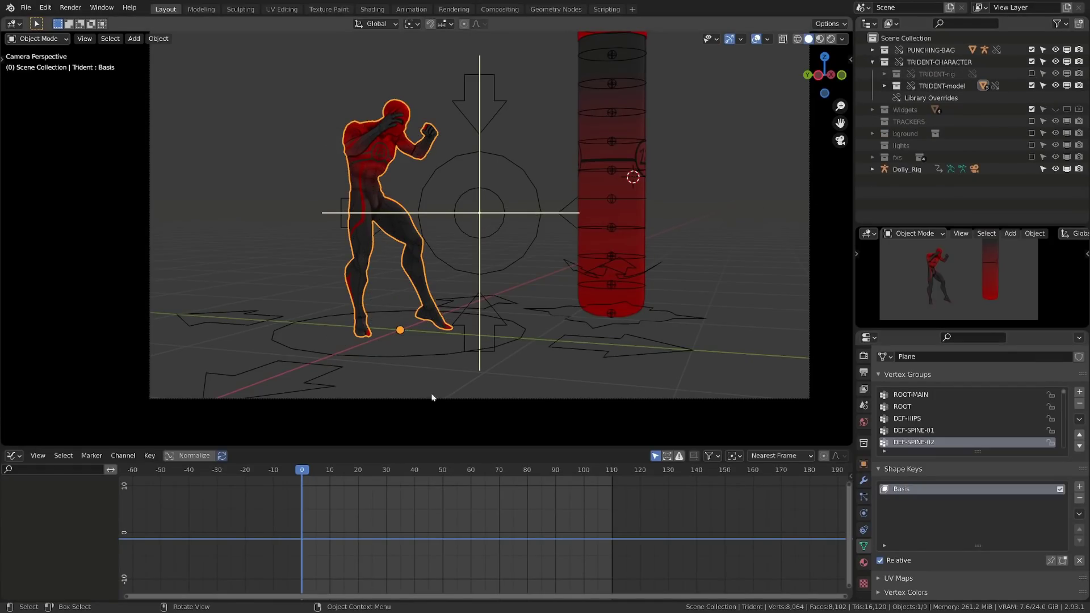
drag(302, 470, 424, 490)
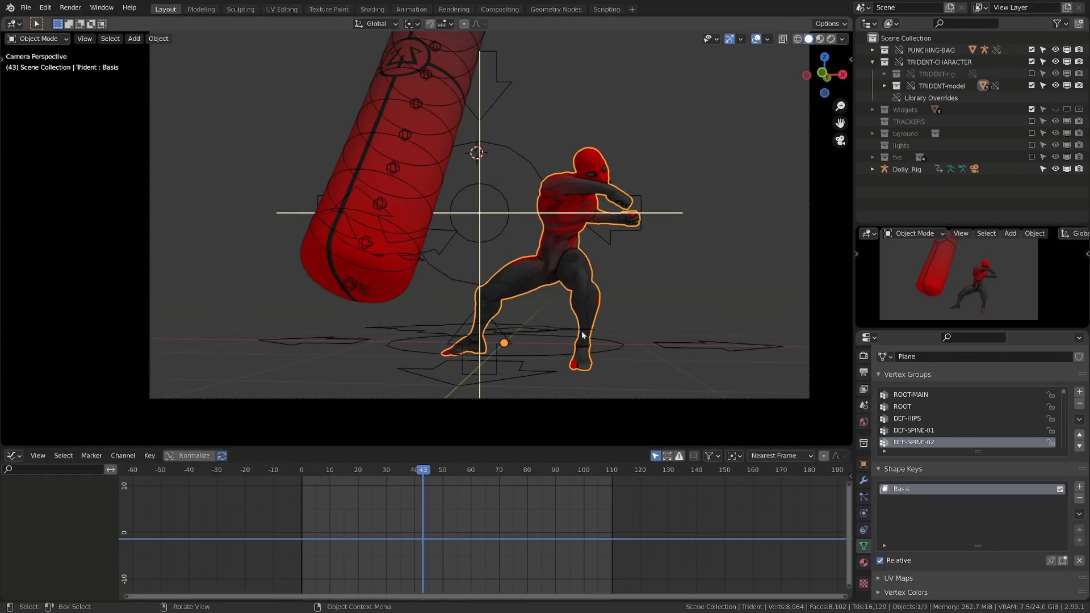
Compare frames 43 and 44, then add the hook-01 shape key on frame 44.
key(Right)
key(Left)
key(Right)
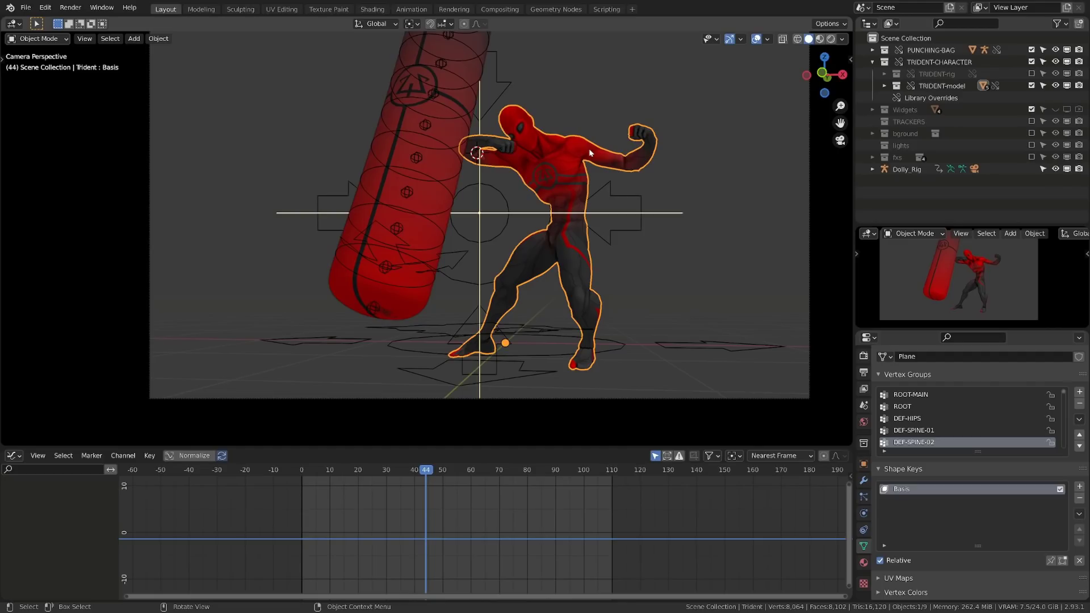
key(Left)
key(Right)
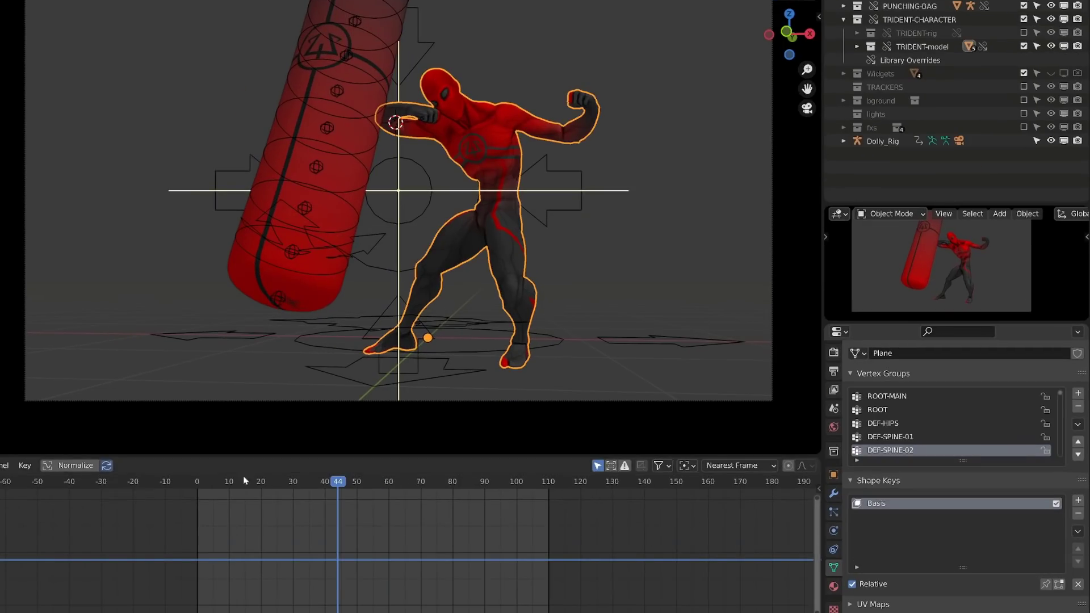
click(1078, 501)
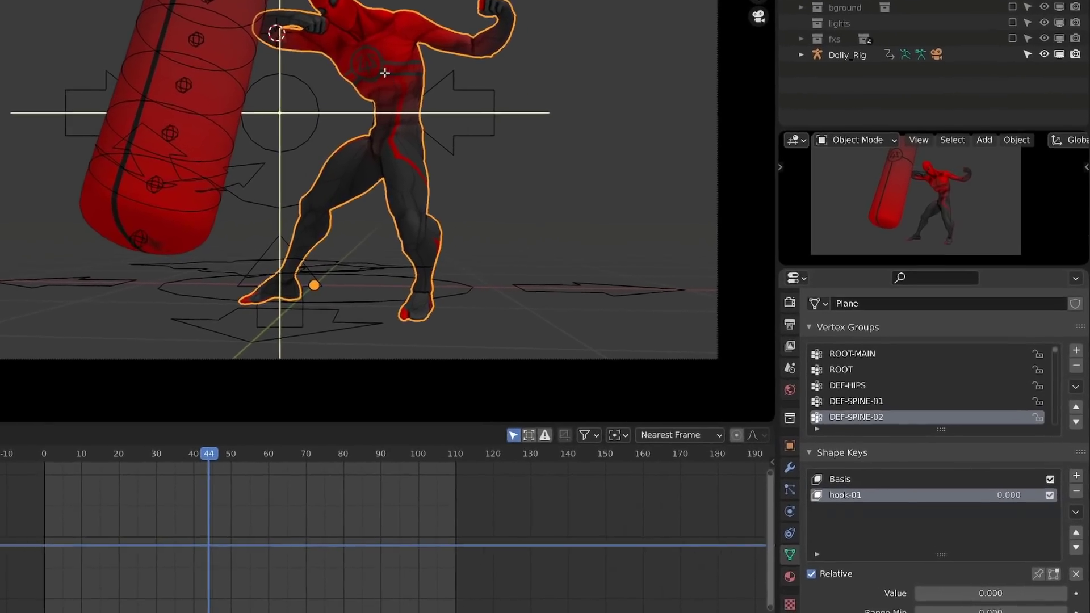
Enter Edit Mode with the Armature modifier shown on cage and in Edit Mode.
key(Tab)
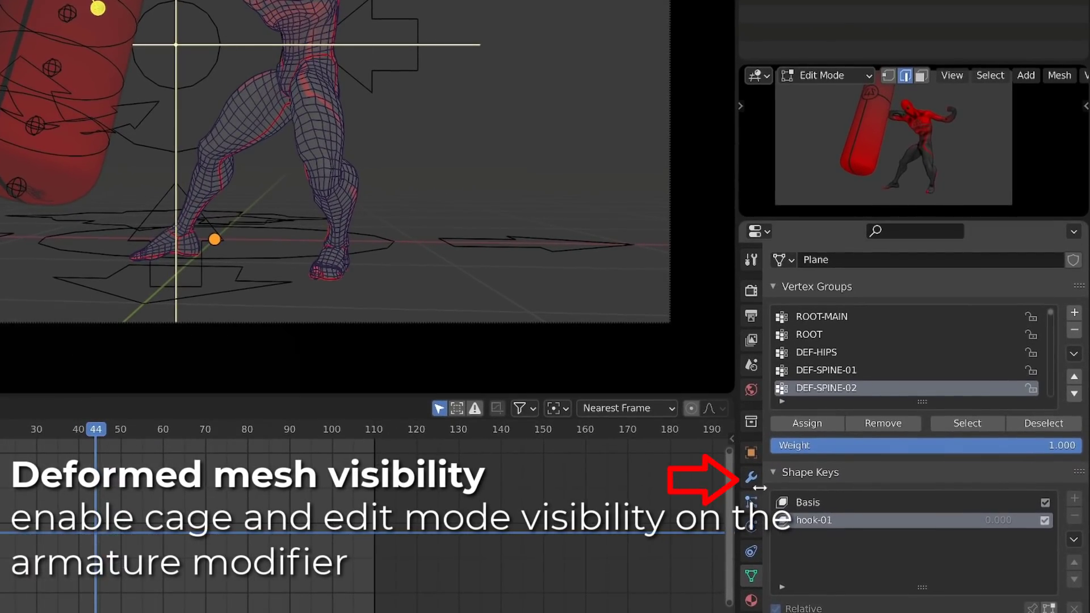
click(751, 477)
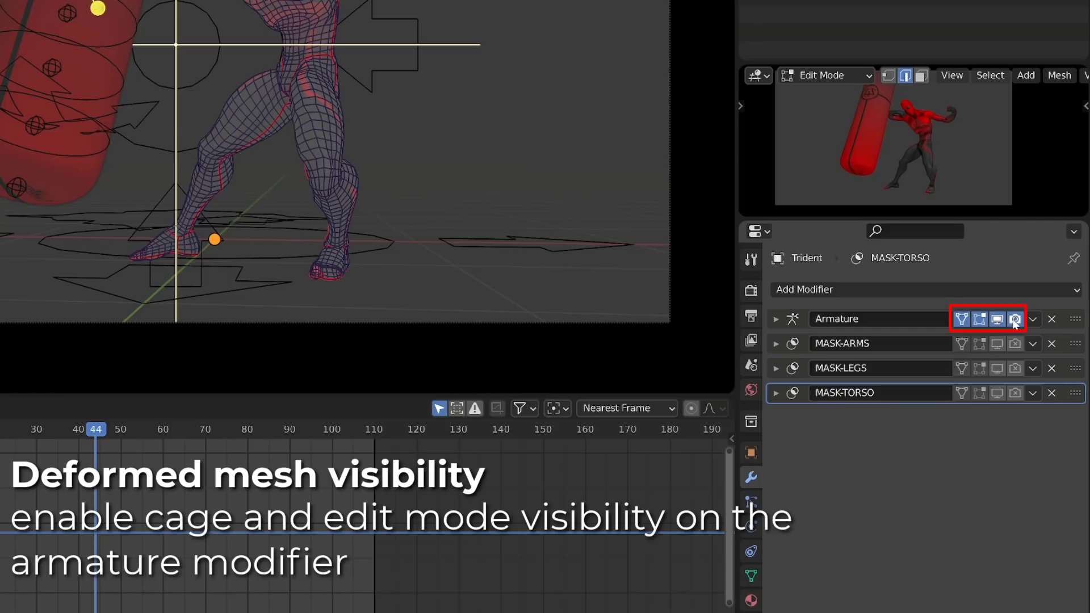
click(752, 575)
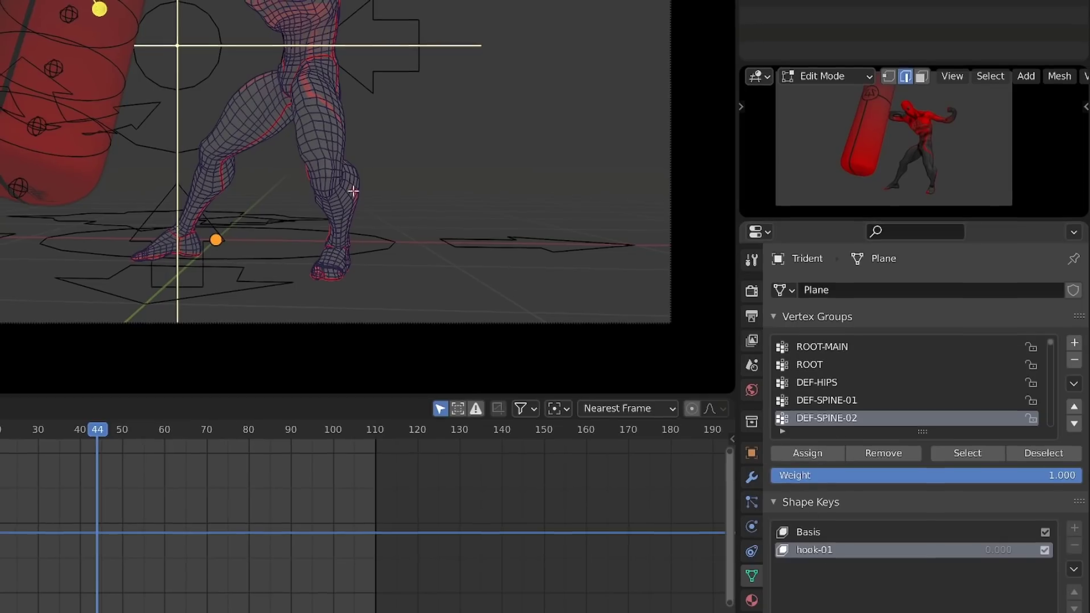
scroll(409, 193, up, 2)
shift+middle_drag(613, 165, 517, 325)
Switch to vertex select and pull a top head vertex out into a first spike.
scroll(517, 312, up, 3)
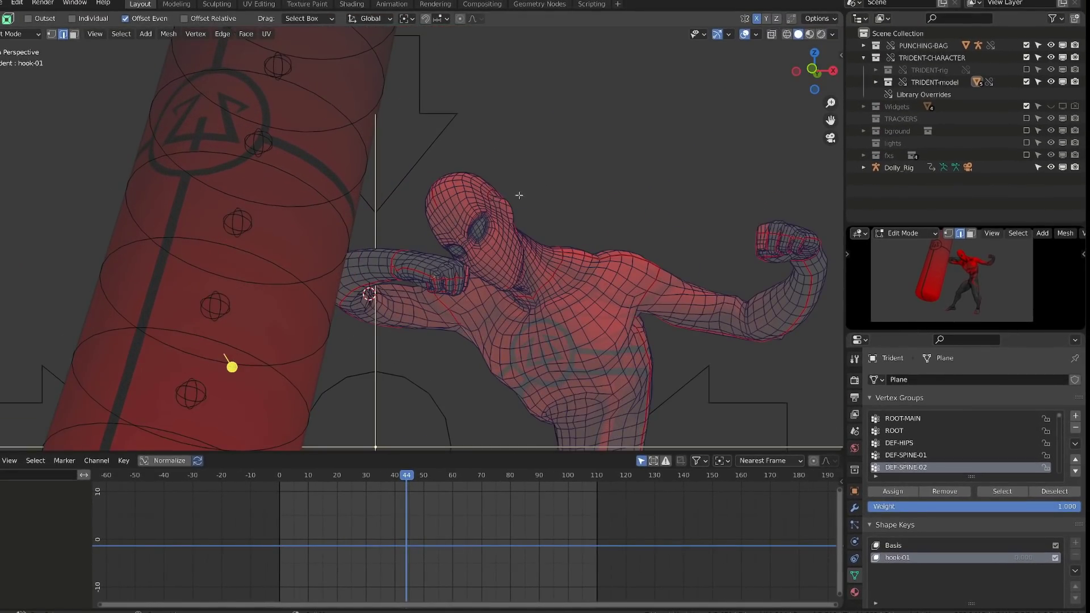
key(1)
click(472, 179)
shift+middle_drag(482, 210, 460, 210)
scroll(459, 210, up, 1)
scroll(459, 210, up, 1)
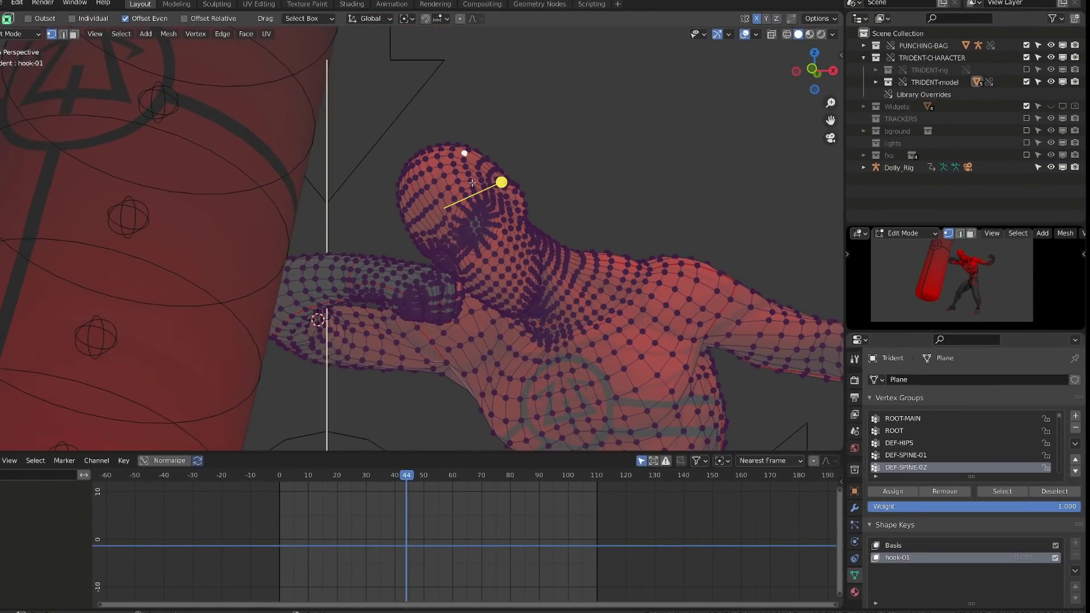
key(g)
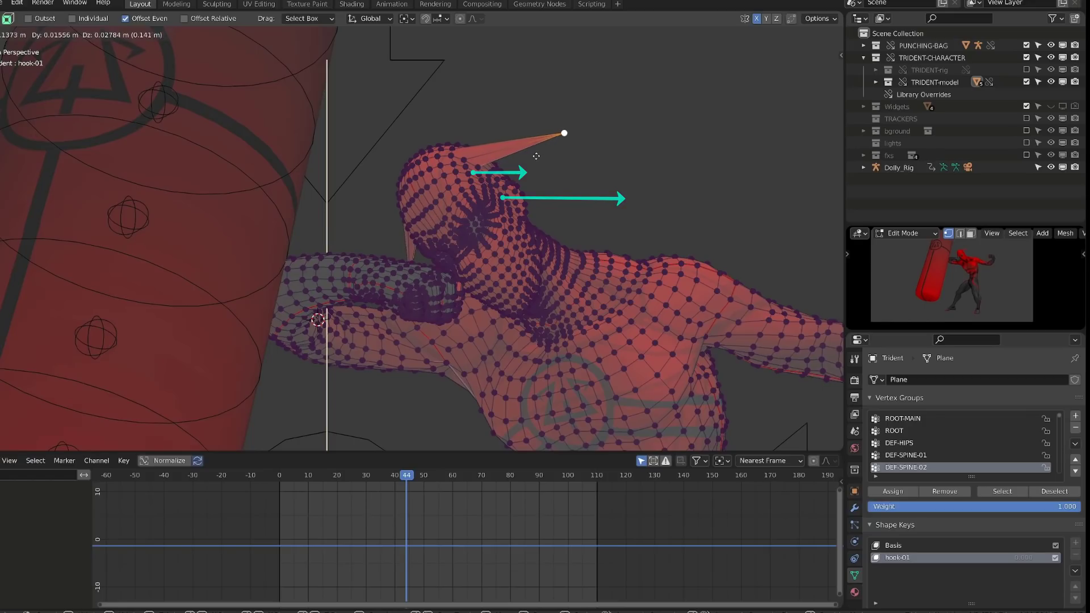
key(Escape)
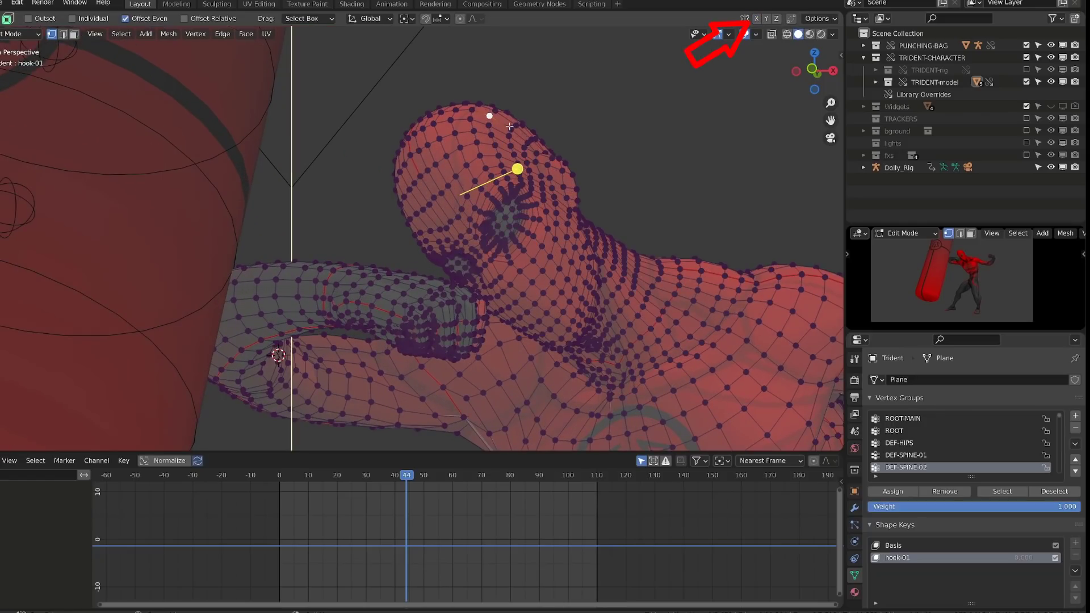
key(g)
key(Return)
Reposition the first spike's tip and pull another head vertex into a second spike.
middle_drag(923, 246, 981, 284)
scroll(971, 261, up, 3)
scroll(982, 284, up, 3)
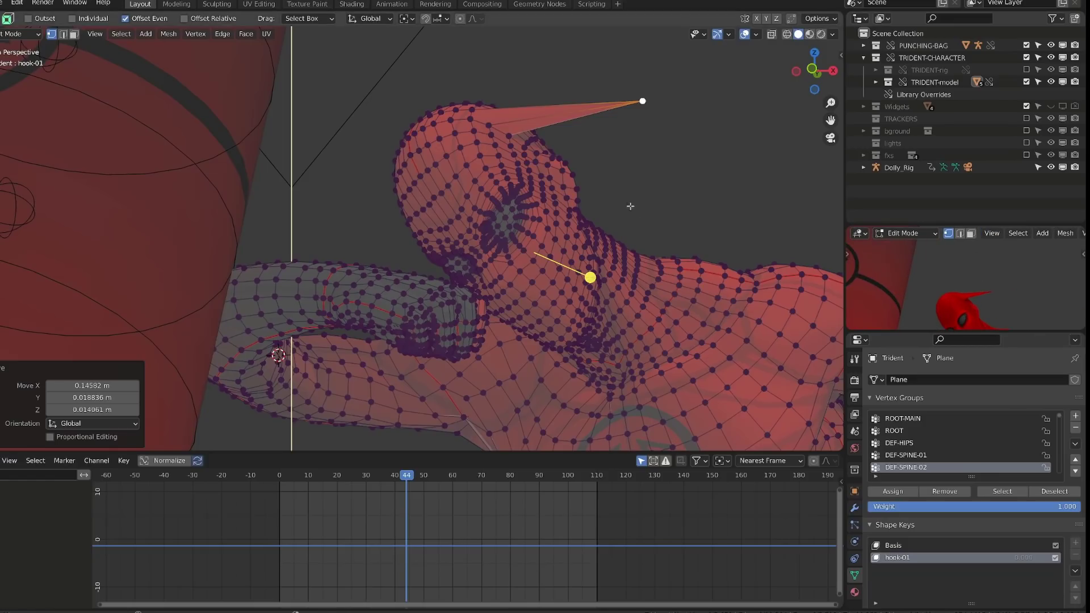
shift+middle_drag(634, 209, 584, 162)
key(g)
click(677, 118)
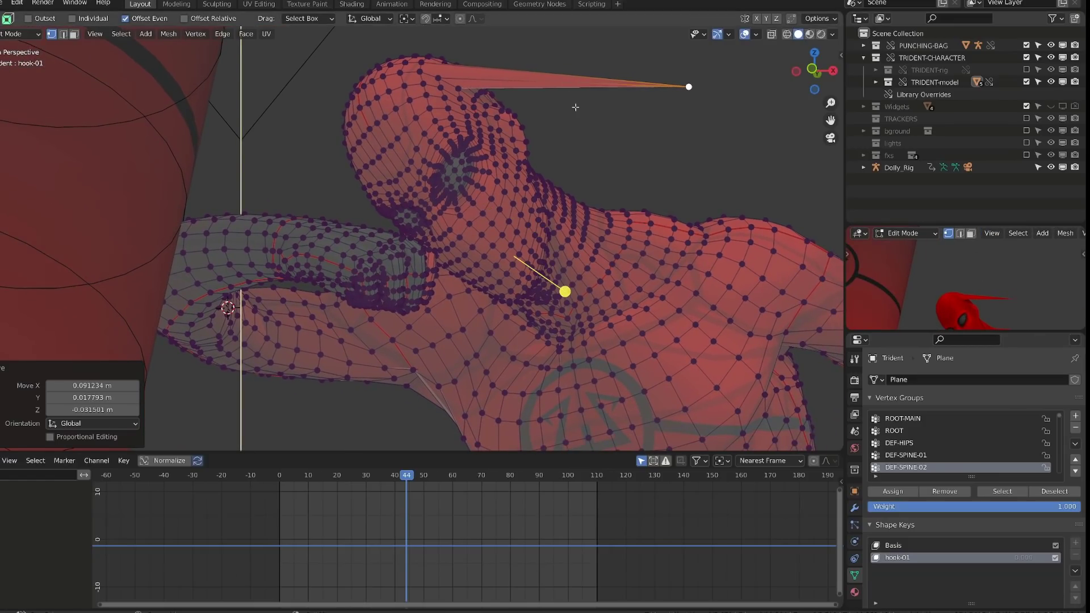
click(481, 109)
key(g)
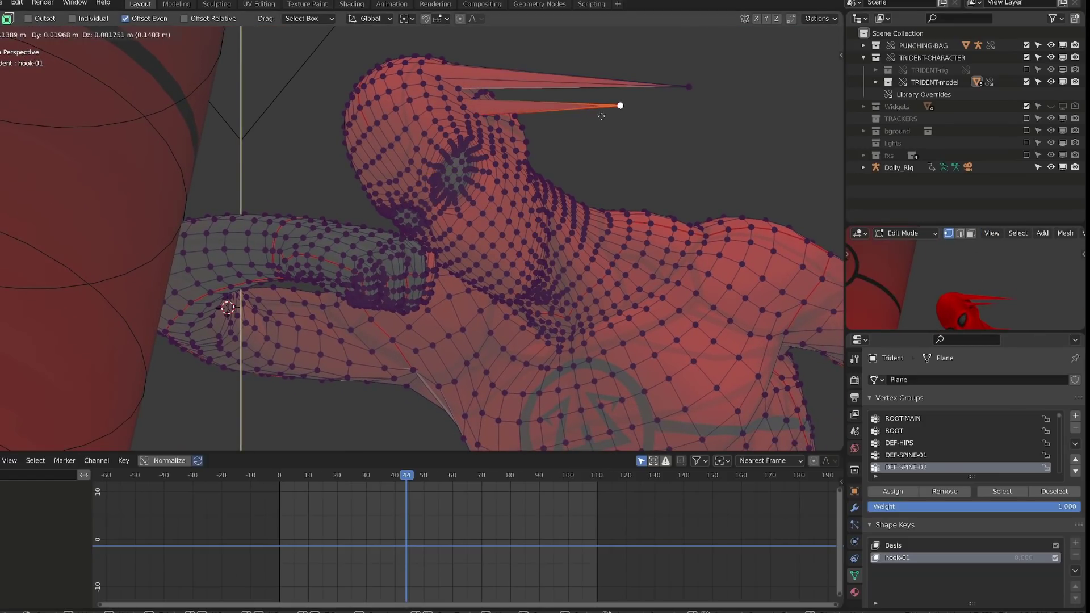
click(634, 117)
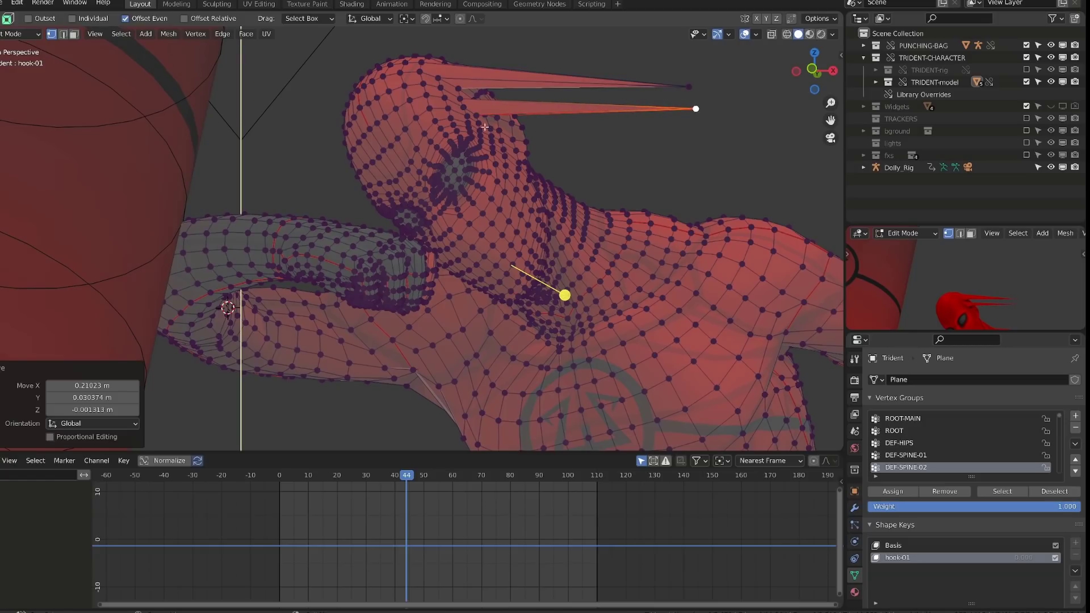
Pull two more head vertices into a shorter third spike and a fourth spike.
click(449, 126)
key(g)
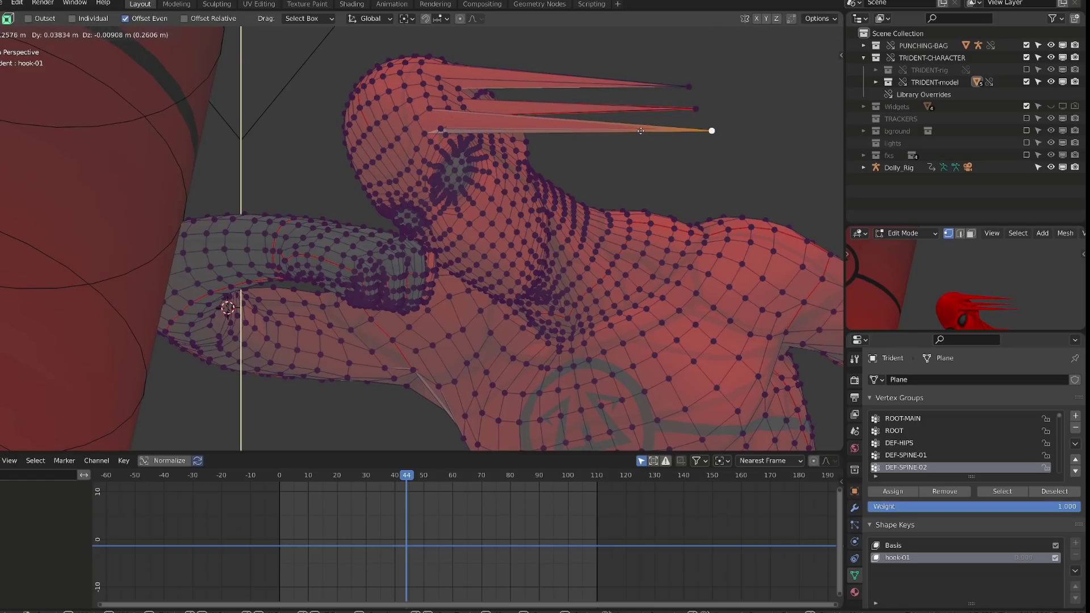
click(594, 130)
middle_drag(539, 71, 503, 87)
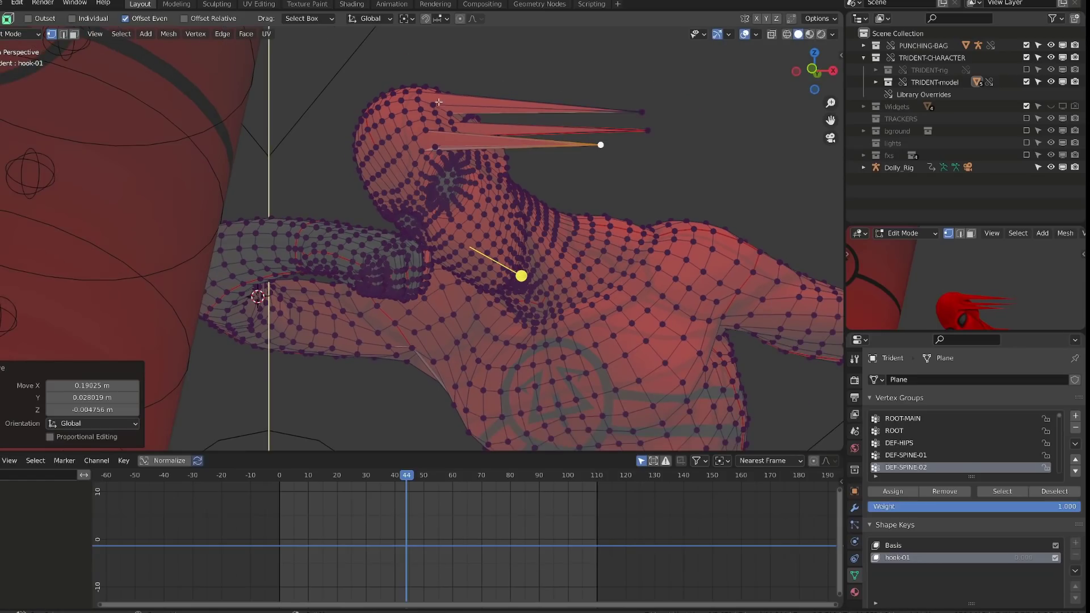
click(405, 83)
key(g)
key(Escape)
click(419, 88)
click(413, 88)
key(g)
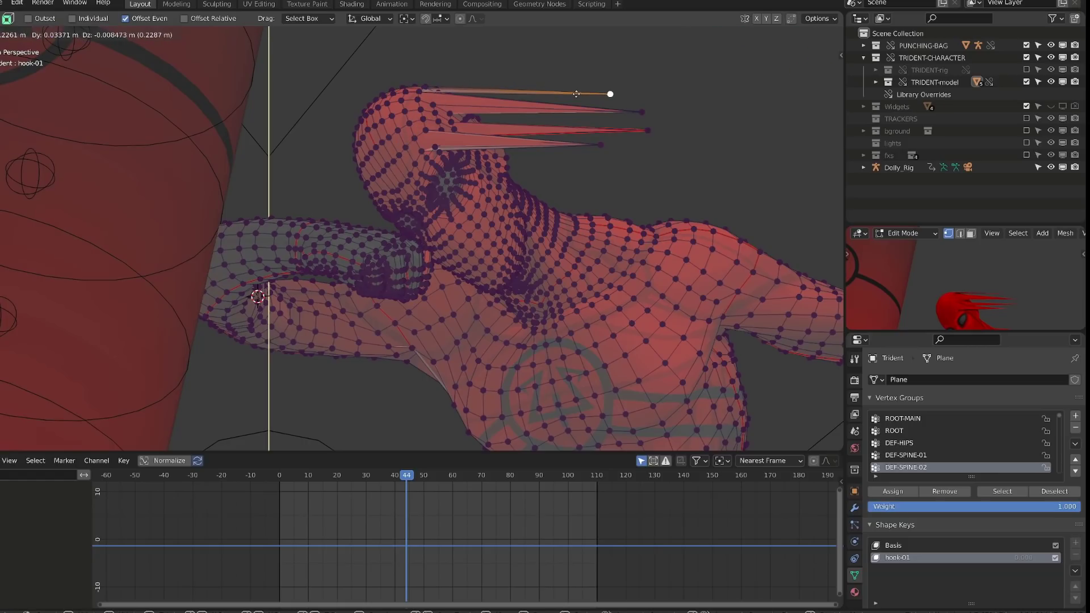
click(566, 92)
With proportional editing, nudge the eye area, add a small X-axis spike, and exit to Object Mode.
shift+middle_drag(525, 165, 514, 145)
scroll(463, 161, up, 1)
click(464, 149)
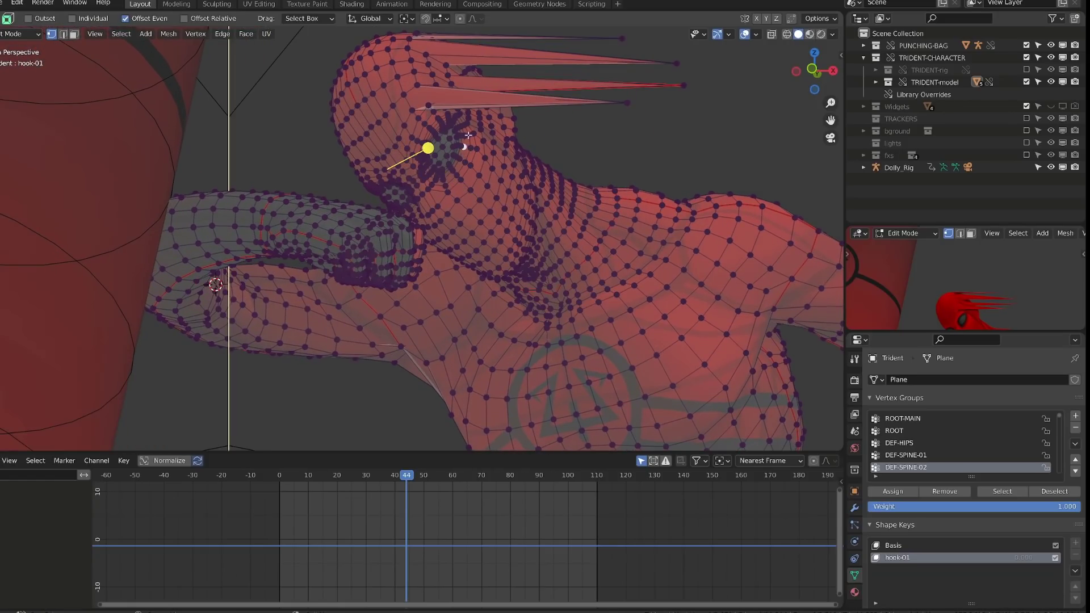
click(459, 19)
click(483, 19)
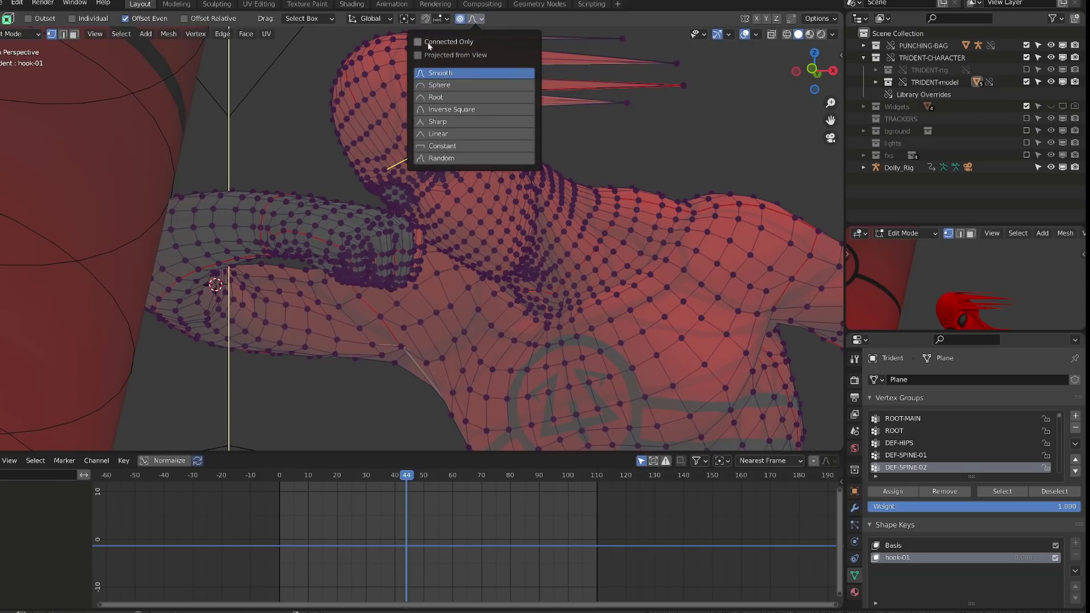
key(g)
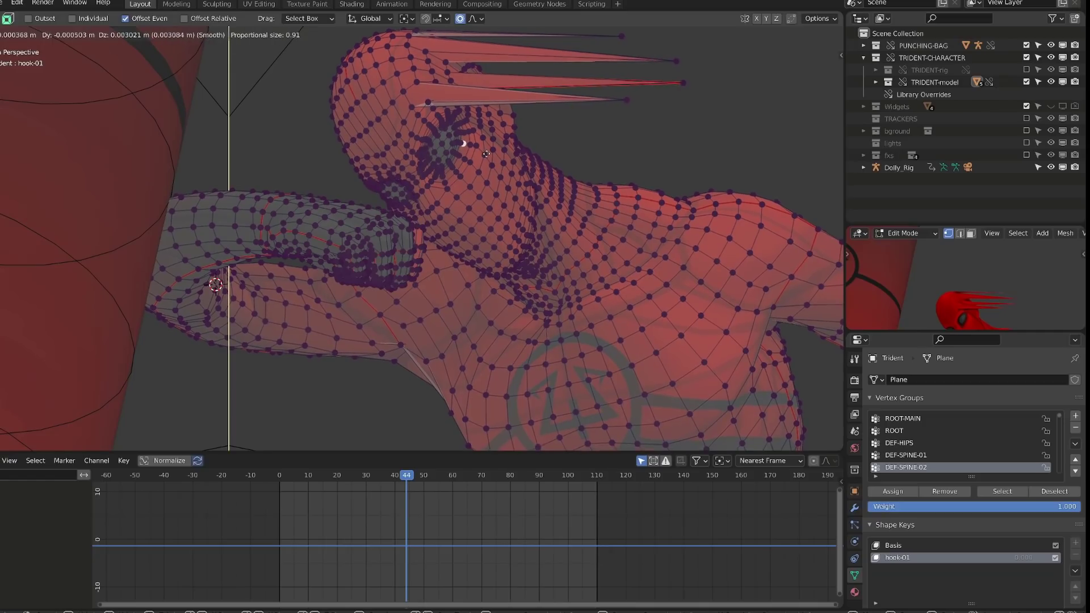
click(782, 161)
key(g)
key(x)
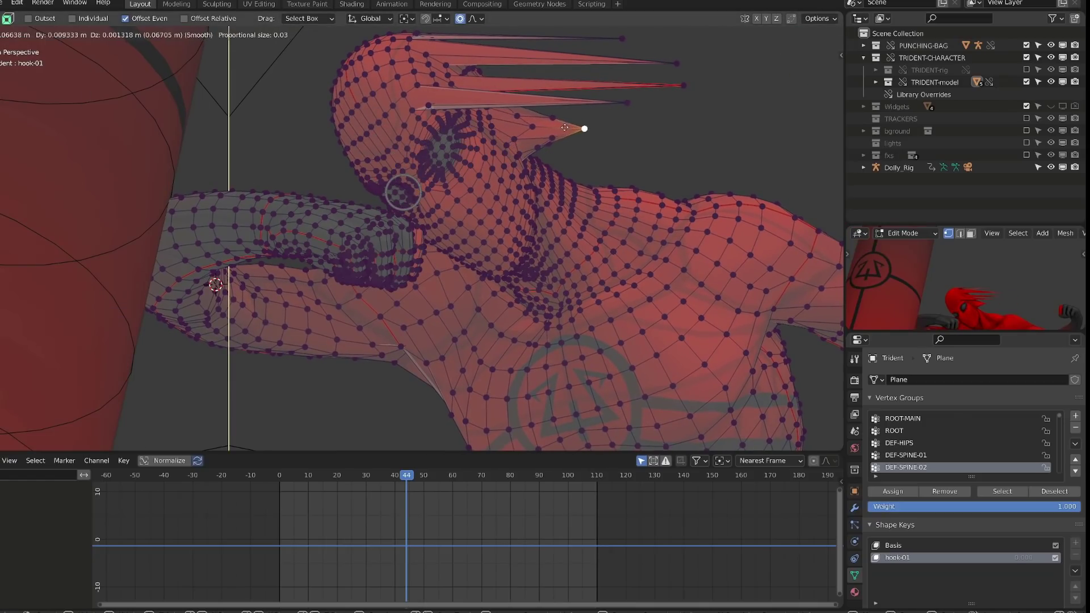
click(543, 59)
scroll(463, 180, down, 4)
key(Tab)
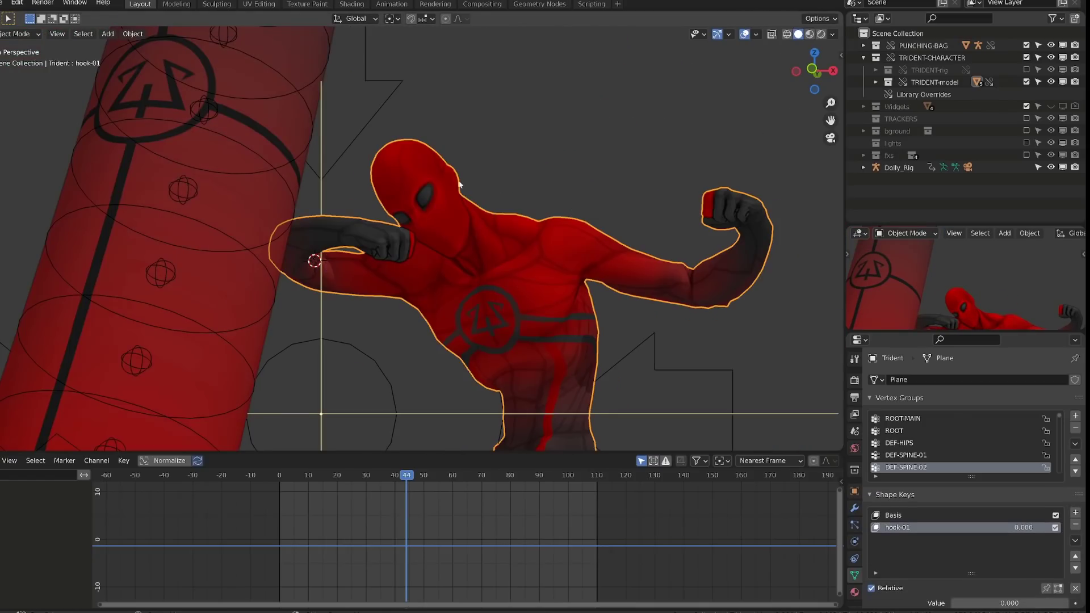
Keyframe hook-01 at 1.000 on frame 44 and at 0 on frames 43 and 45.
mouse_move(954, 603)
mouse_down()
mouse_move(1067, 603)
mouse_move(954, 603)
mouse_up()
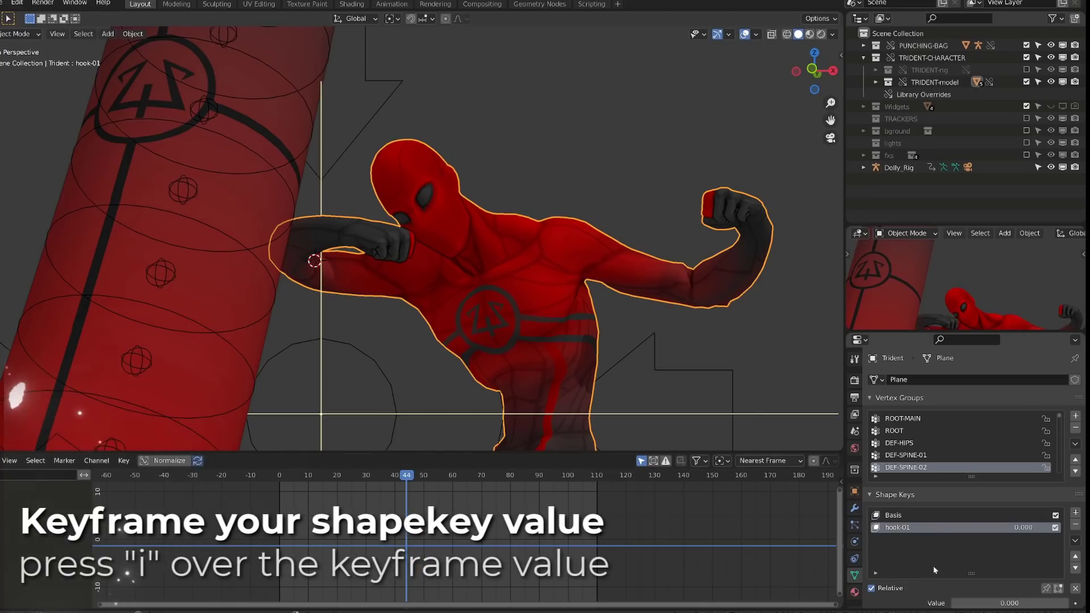
key(i)
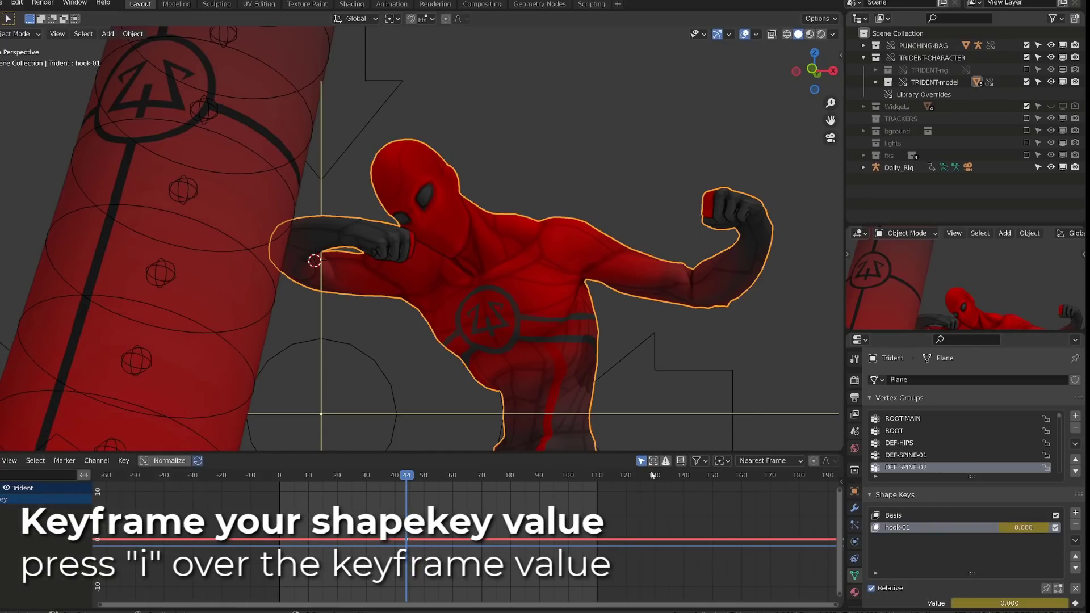
drag(1014, 527, 1049, 527)
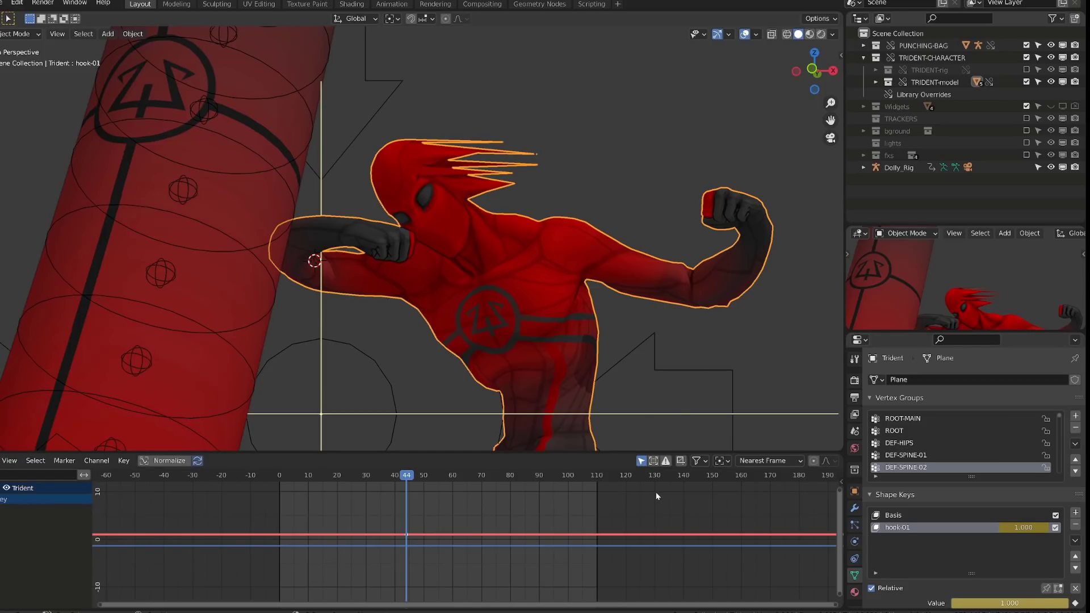
key(Left)
double_click(1020, 527)
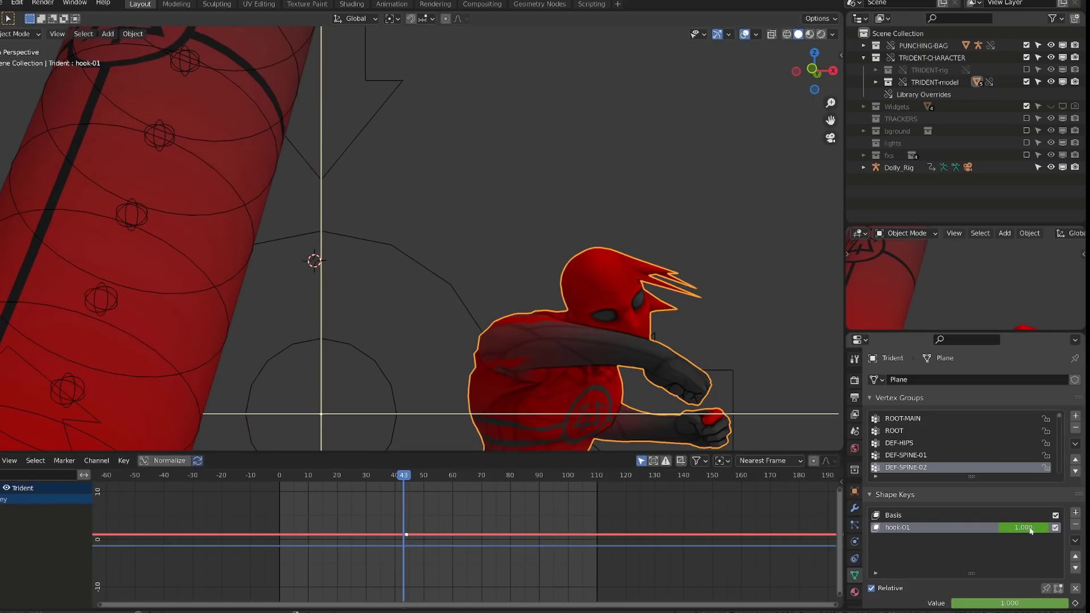
text(0)
key(Return)
key(i)
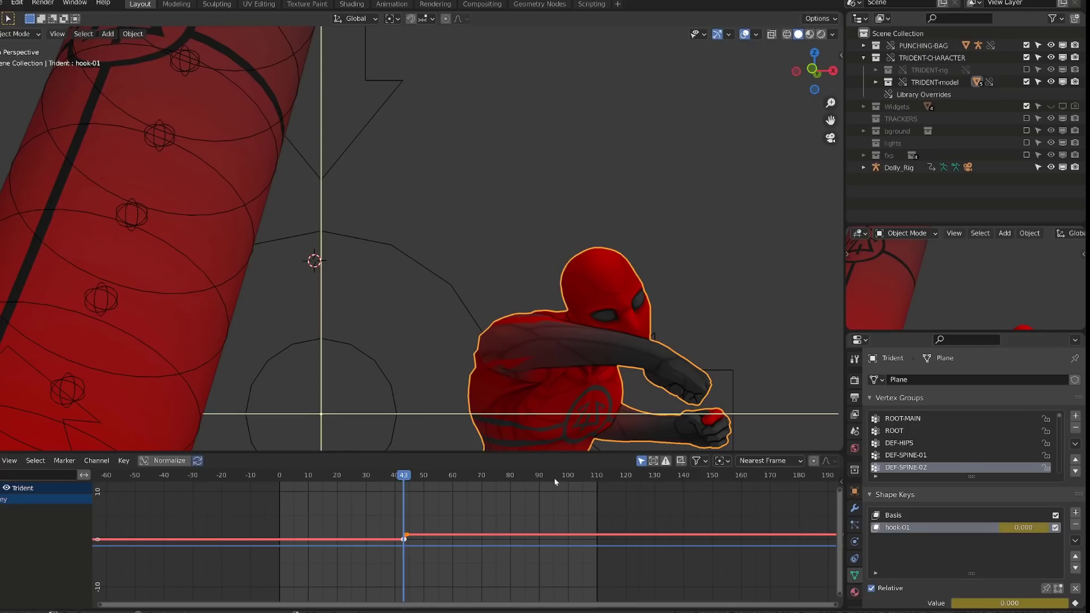
key(Right)
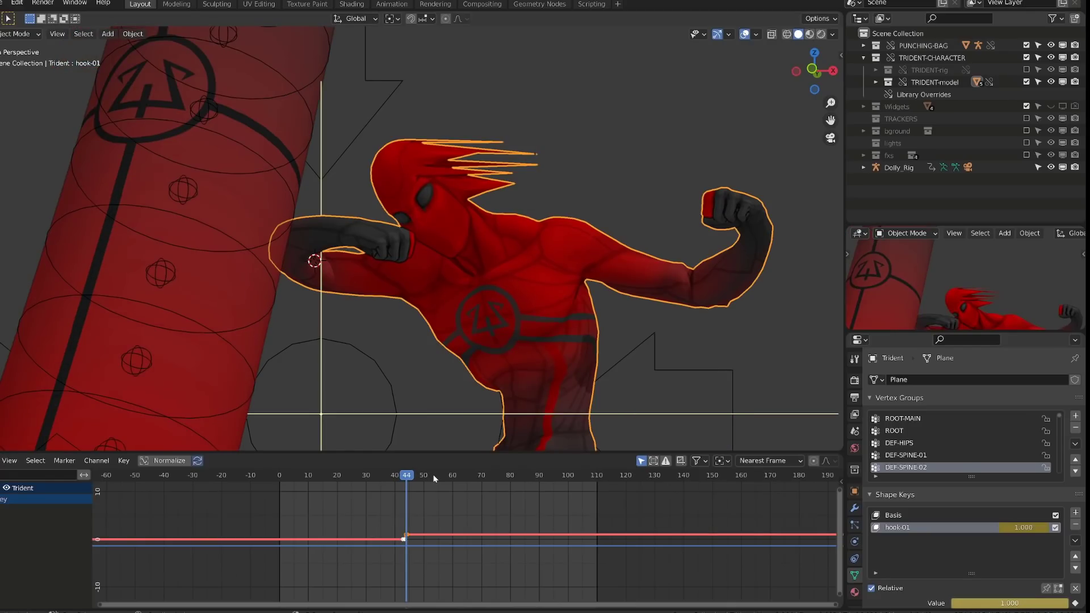
key(Right)
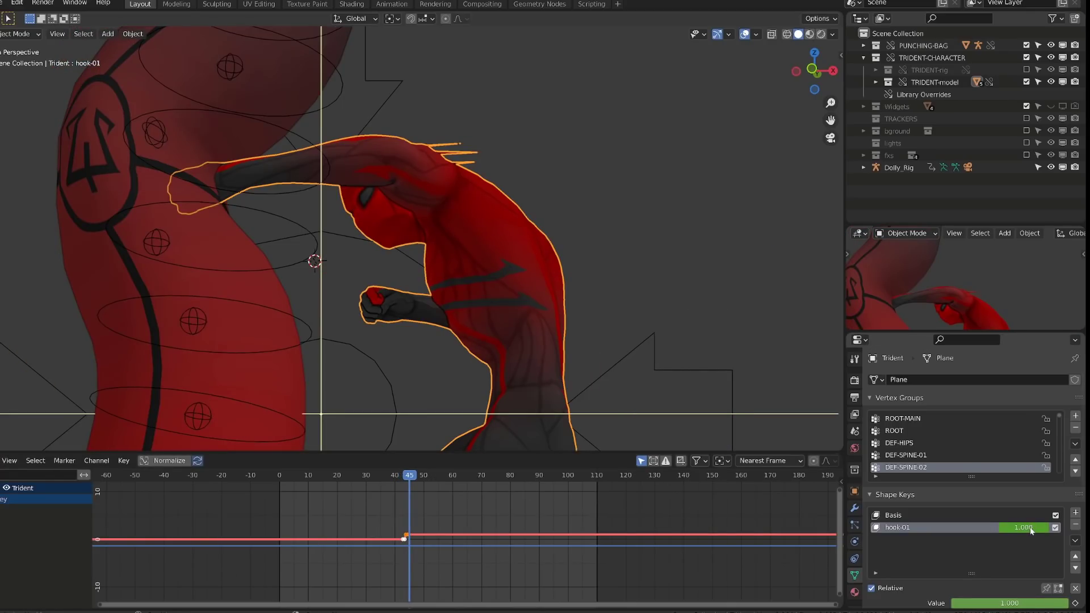
drag(1024, 528, 974, 528)
key(i)
Rekey hook-01 to 0.281 on frame 43 and 0 on frame 42, checking the smear.
mouse_move(410, 476)
mouse_down()
mouse_move(388, 475)
mouse_move(419, 477)
mouse_move(407, 483)
mouse_up()
scroll(416, 542, up, 14)
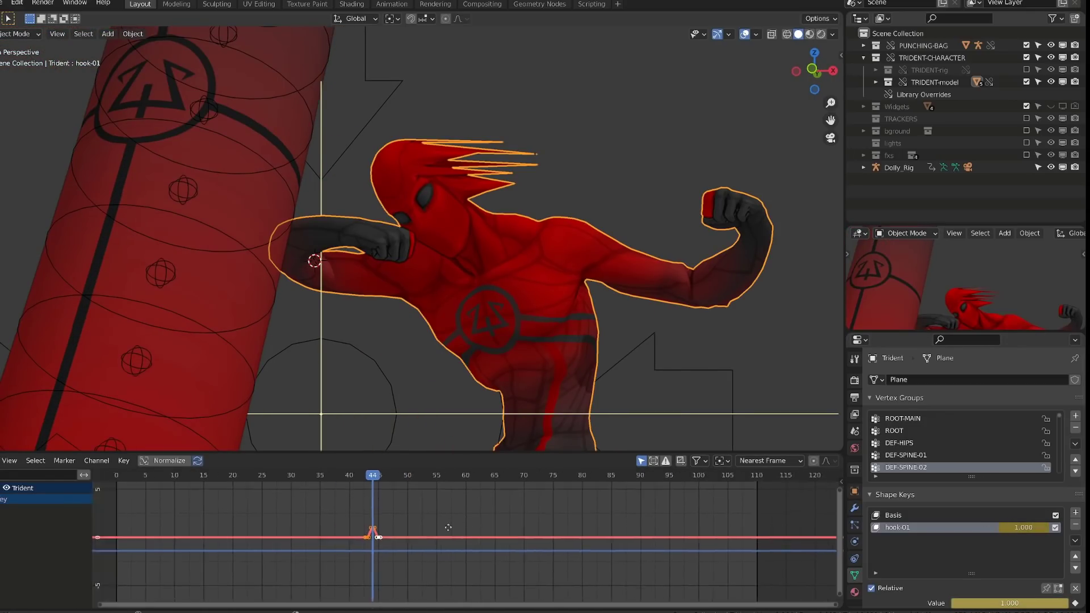
middle_drag(428, 528, 490, 509)
drag(456, 477, 450, 478)
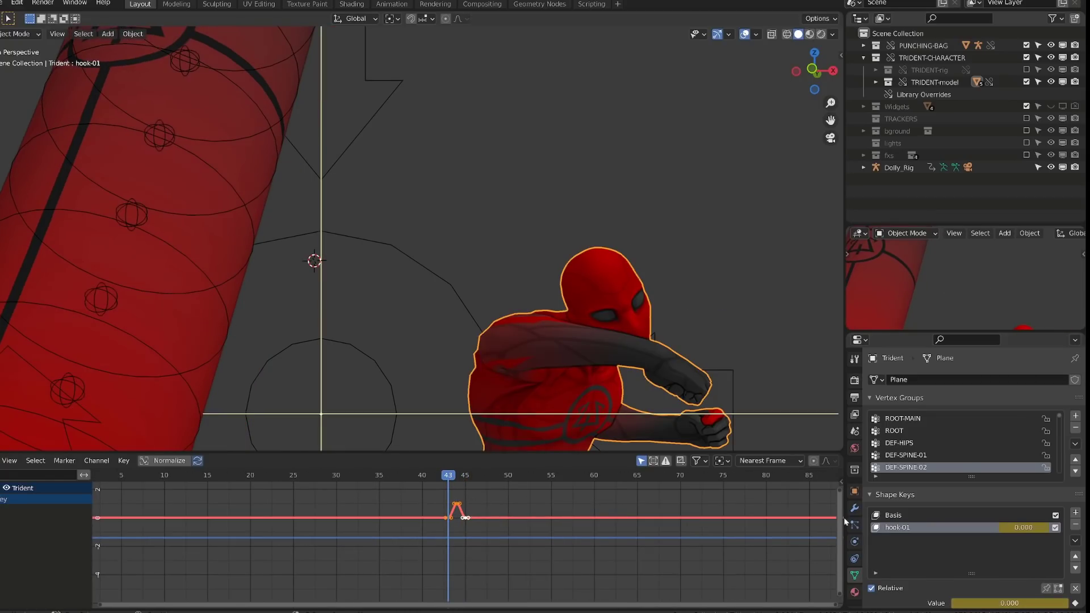
drag(960, 603, 980, 603)
key(i)
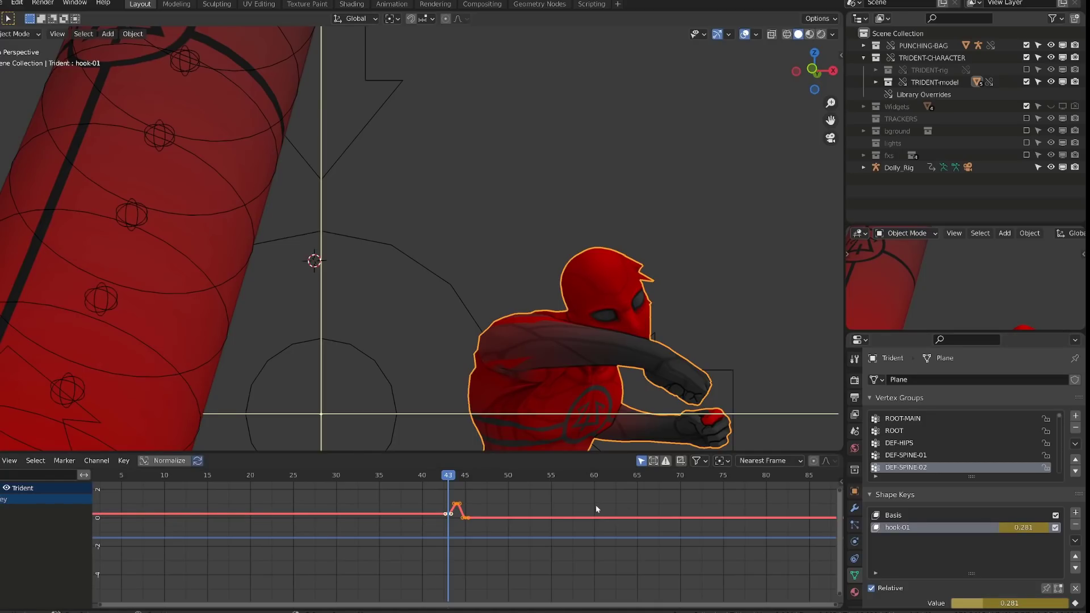
key(Left)
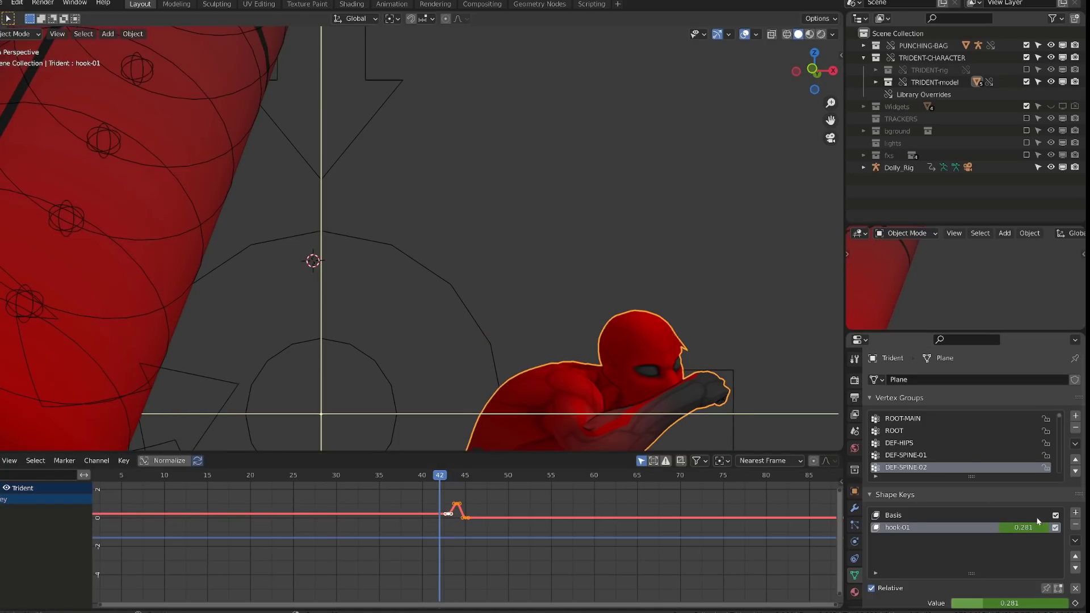
drag(983, 603, 952, 603)
key(i)
drag(440, 479, 464, 494)
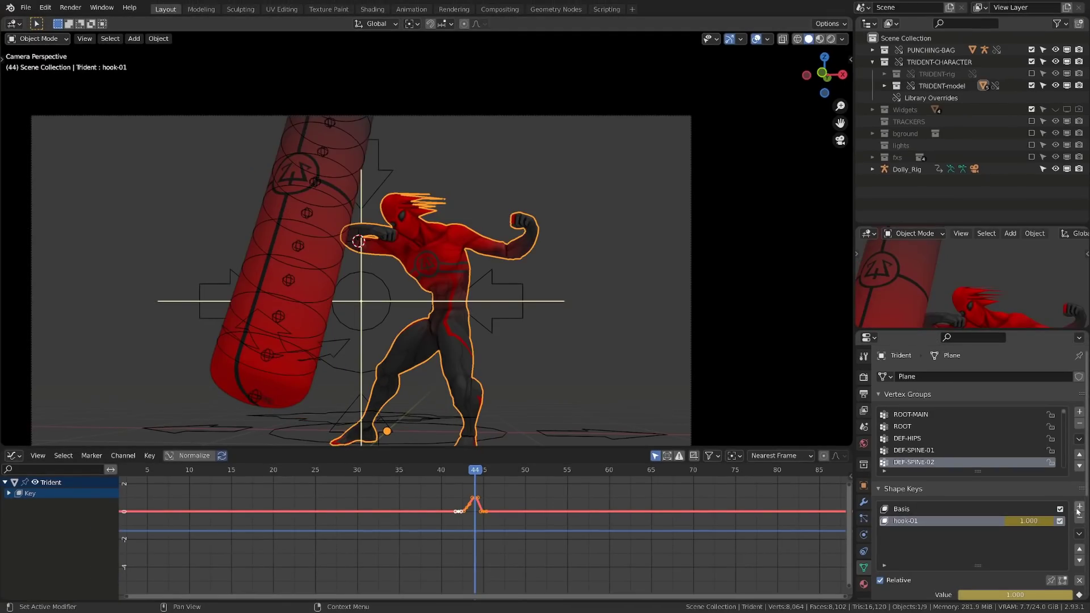
Add shape key hook-01-02 and enter Edit Mode framed on the punching arm.
click(1077, 509)
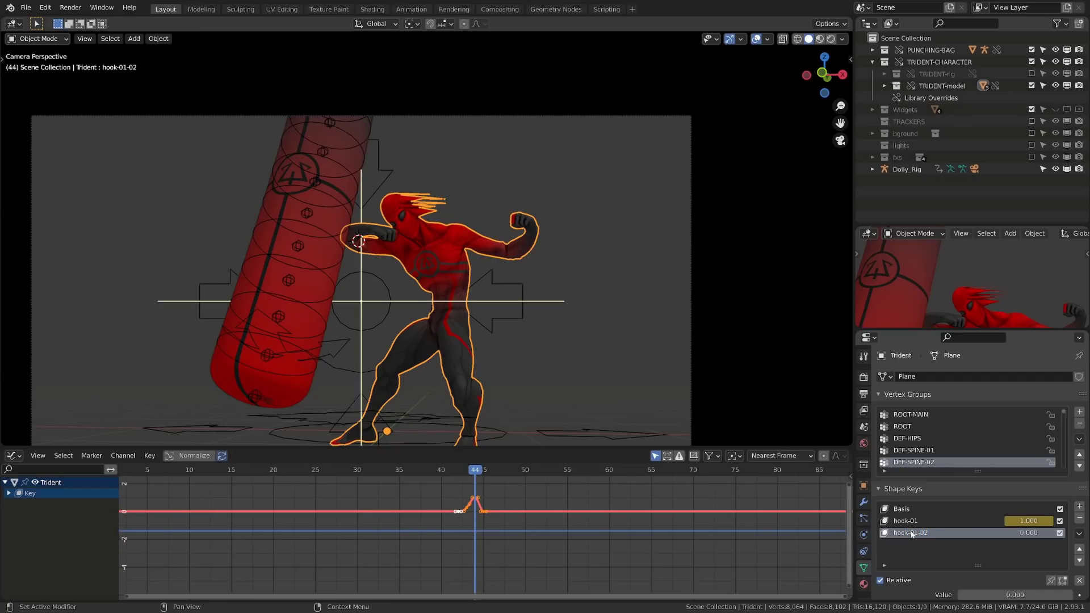
key(Tab)
scroll(553, 261, up, 4)
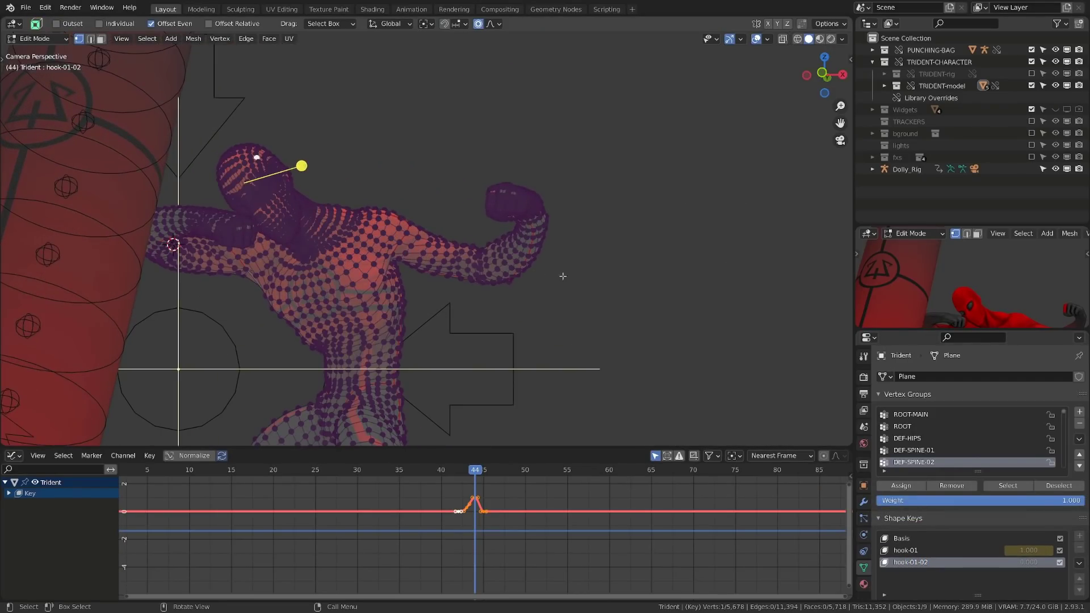
scroll(546, 284, down, 5)
middle_drag(546, 283, 470, 332)
shift+middle_drag(986, 301, 986, 279)
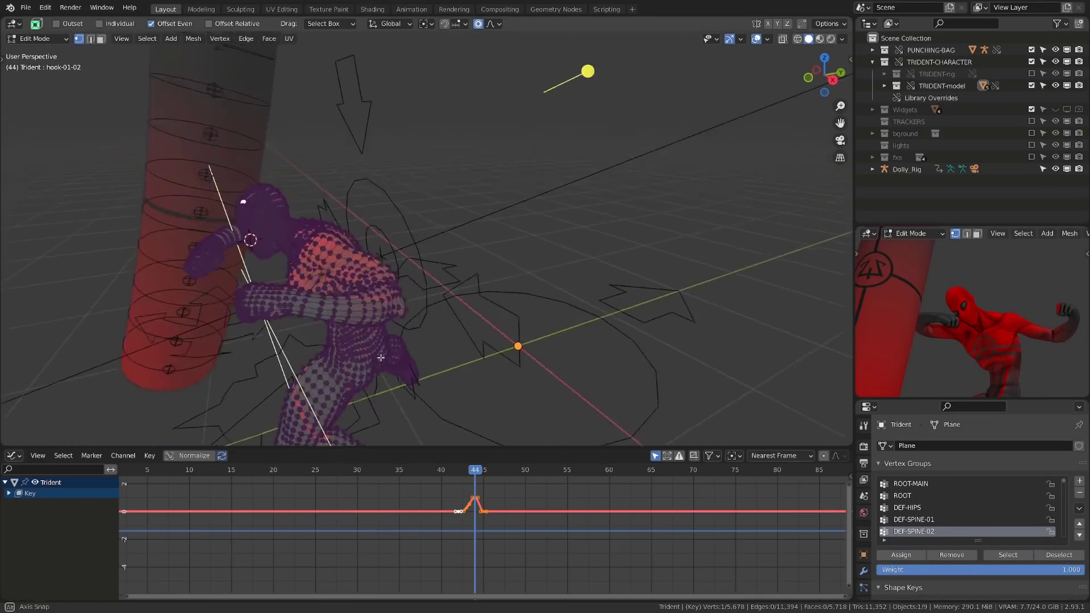
Pull arm and knee vertices outward into spikes with proportional editing.
middle_drag(455, 250, 582, 273)
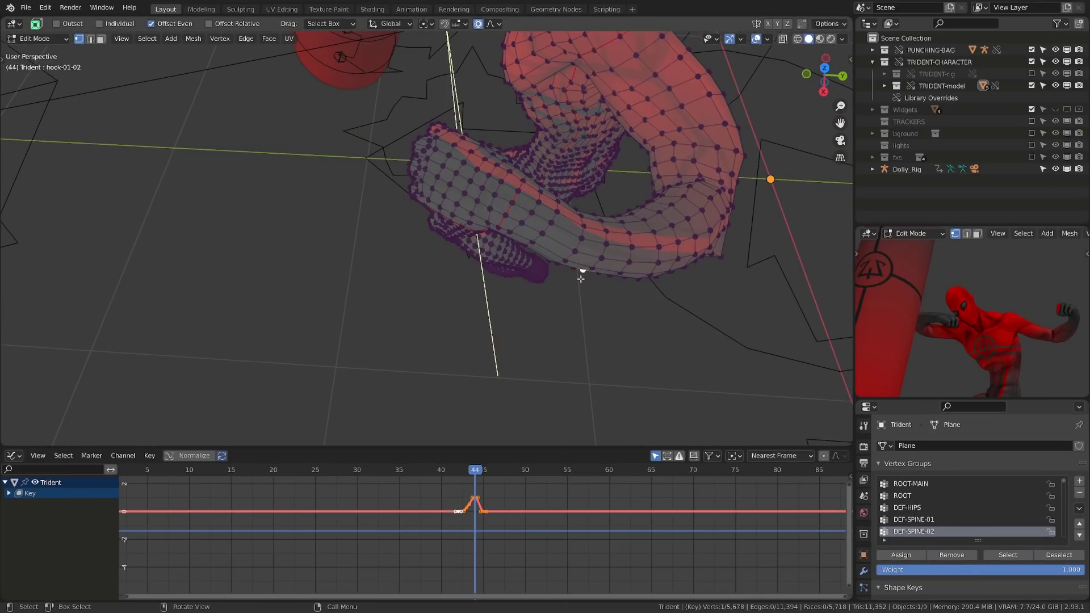
scroll(568, 273, down, 4)
key(g)
click(565, 309)
middle_drag(565, 309, 511, 301)
click(503, 235)
key(g)
scroll(568, 250, down, 2)
click(608, 263)
click(511, 234)
key(g)
click(589, 268)
Stretch several hand vertices into trailing spikes using a smaller falloff radius.
middle_drag(568, 267, 528, 318)
click(389, 282)
key(g)
click(389, 262)
click(382, 330)
key(g)
scroll(384, 341, up, 8)
click(389, 355)
key(g)
click(411, 347)
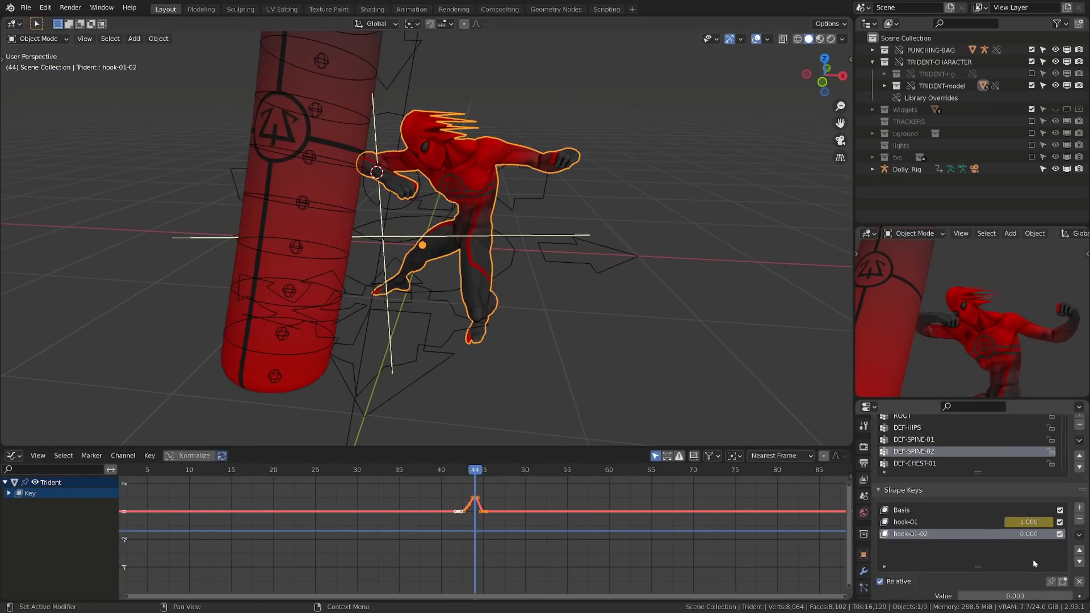
Key hook-01-02 at full strength on frame 44 and step to frame 45.
scroll(1035, 564, down, 1)
key(i)
drag(969, 585, 1014, 585)
key(Right)
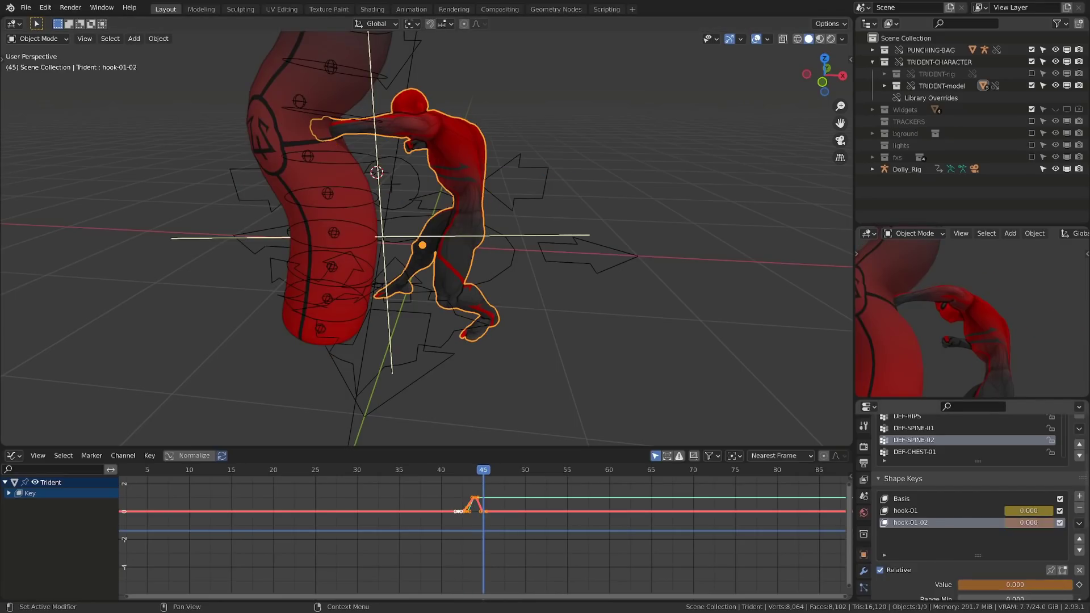
Add a new shape key and name it hook-01-03.
key(i)
click(1079, 497)
double_click(912, 534)
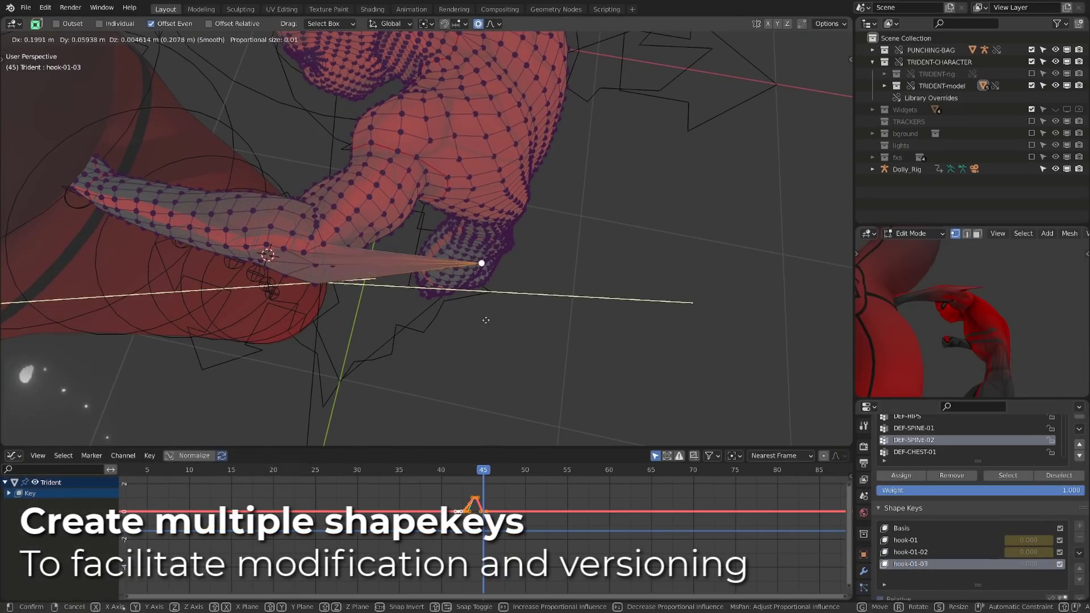
Pull arm and back vertices out into spikes with smooth proportional falloff.
click(309, 292)
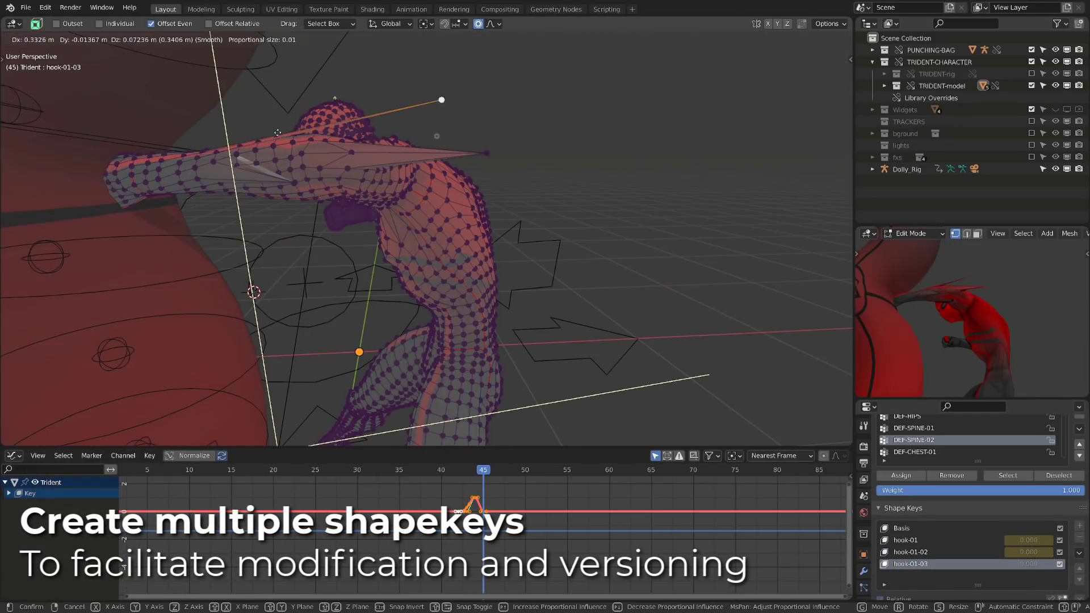
click(472, 206)
click(423, 165)
key(g)
click(540, 163)
click(366, 180)
key(g)
click(473, 176)
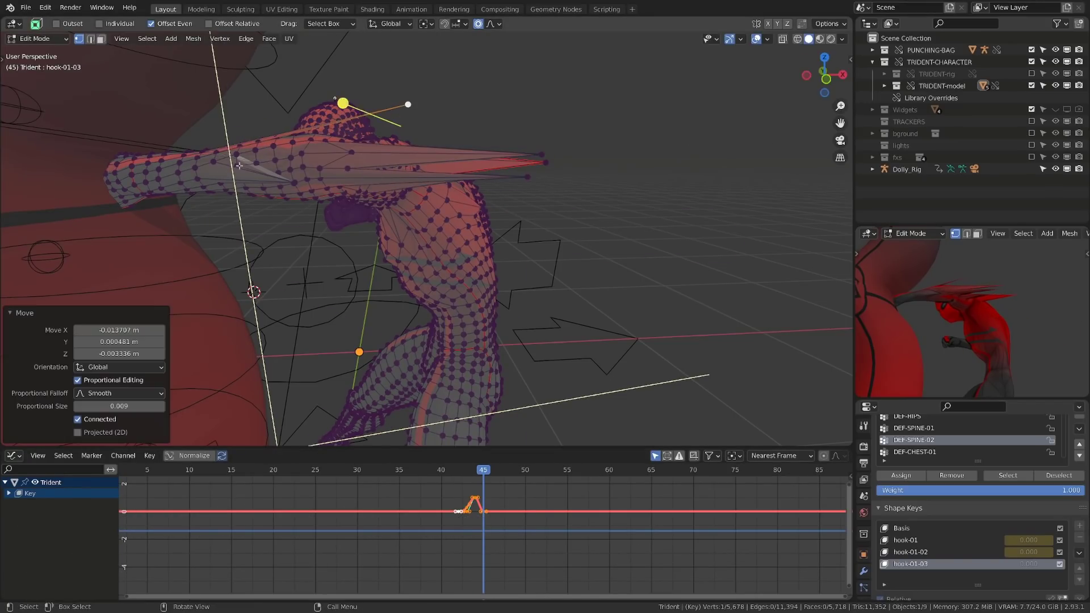
key(g)
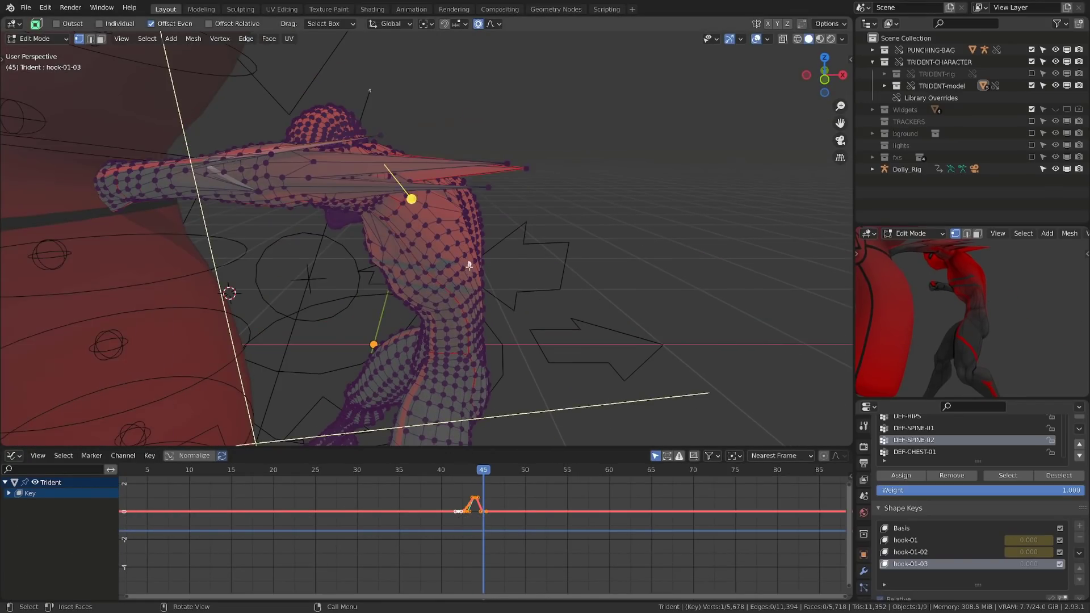
click(409, 196)
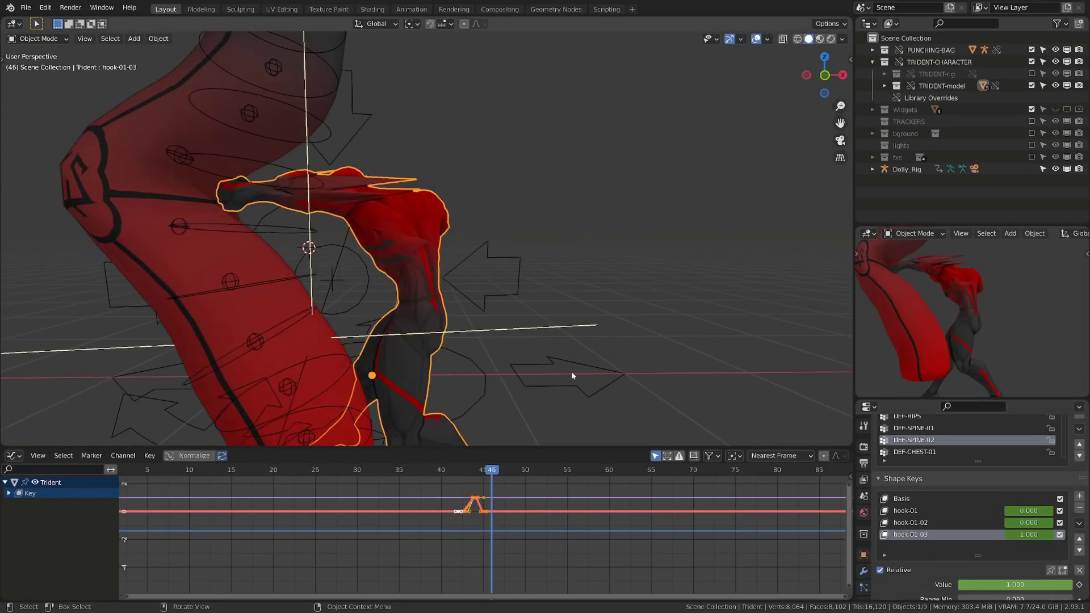
Play the punch from frame 41 to review the smears, then add Key 4.
key(space)
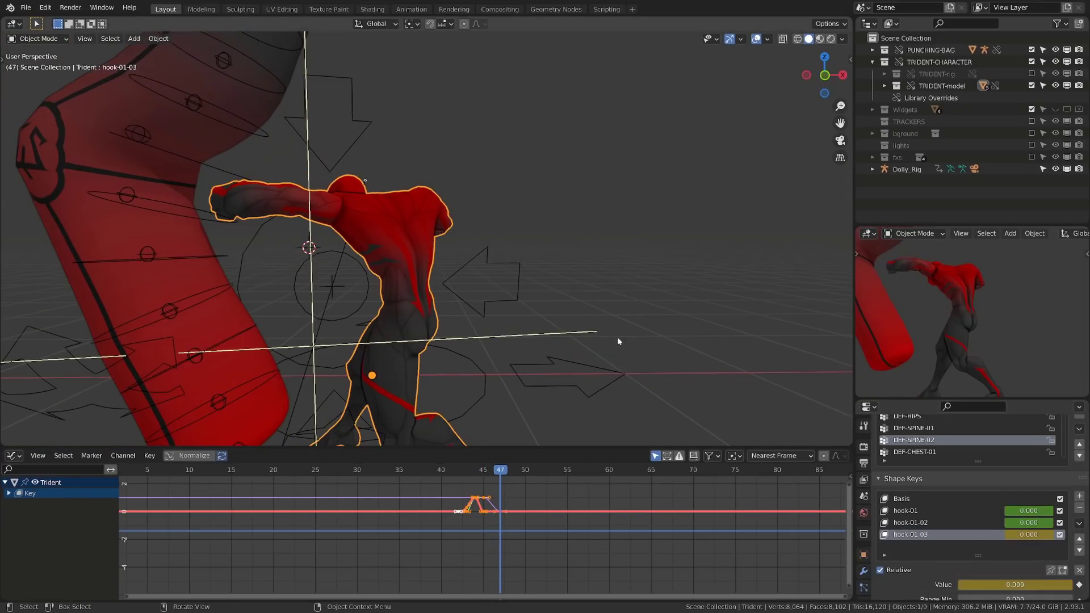
key(space)
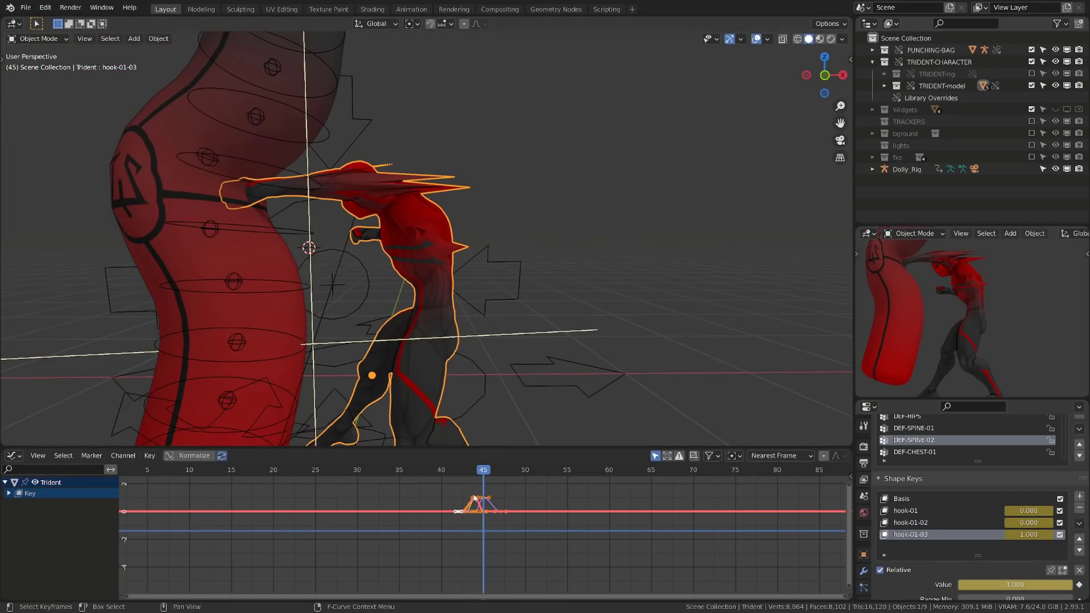
click(451, 473)
key(space)
key(space)
click(441, 472)
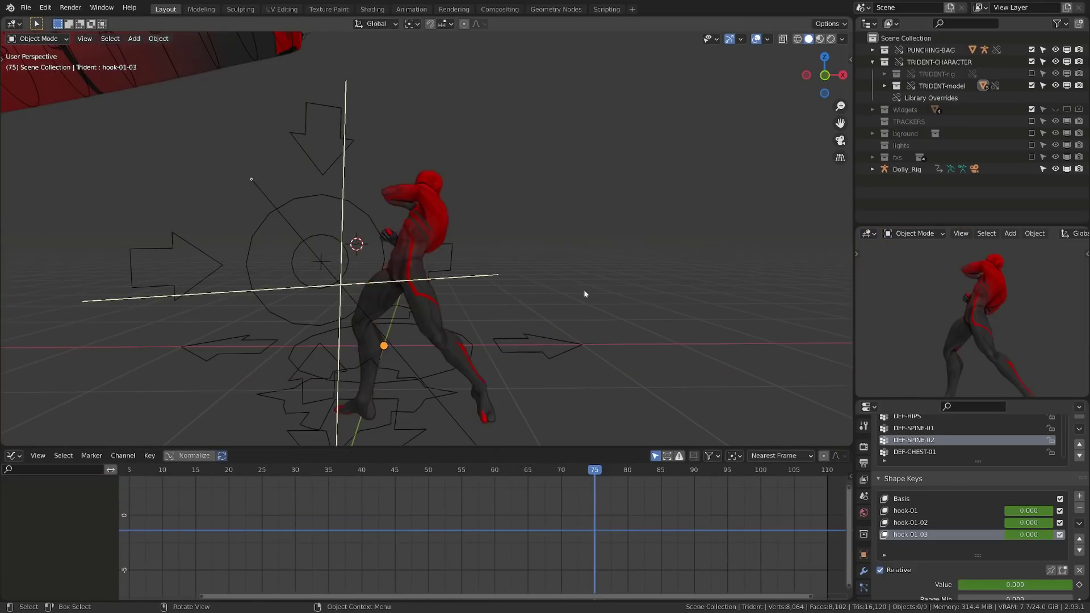
click(906, 547)
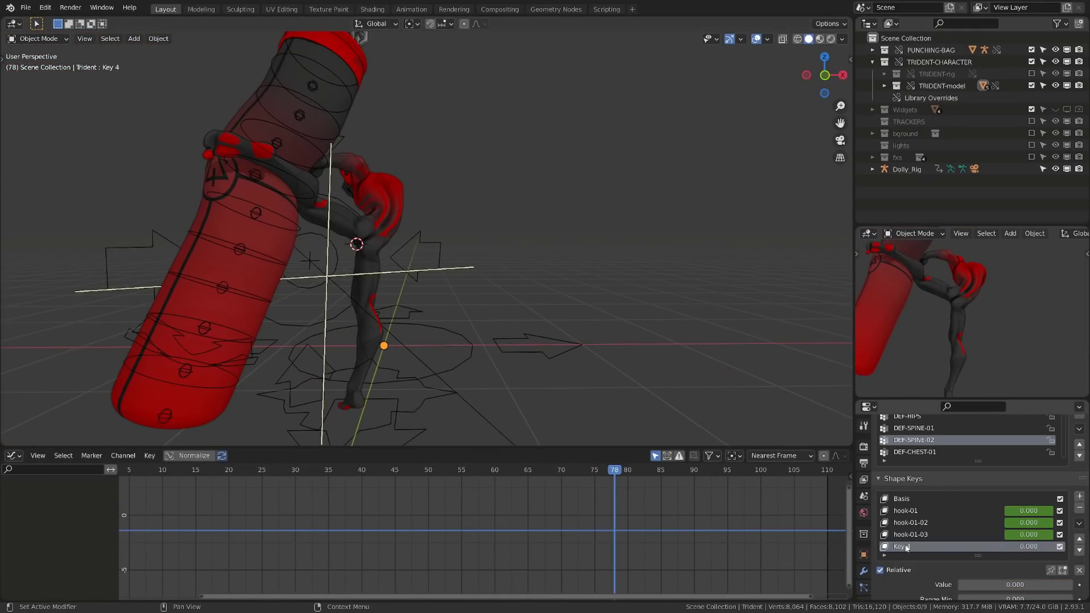
In Edit Mode on the kick shape key, pull foot vertices into long spikes.
scroll(276, 178, up, 3)
key(Tab)
middle_drag(316, 163, 382, 325)
click(498, 170)
key(g)
click(758, 321)
key(g)
click(431, 258)
key(g)
click(540, 170)
click(369, 152)
middle_drag(370, 152, 392, 142)
Stretch more limb vertices into spikes toward the punching bag.
key(g)
click(443, 193)
key(g)
click(454, 210)
mouse_move(455, 210)
middle_down()
mouse_move(445, 182)
mouse_move(438, 211)
middle_up()
click(363, 159)
key(g)
click(438, 213)
click(369, 170)
Push the kick spike vertices further out and preview in Object Mode.
key(g)
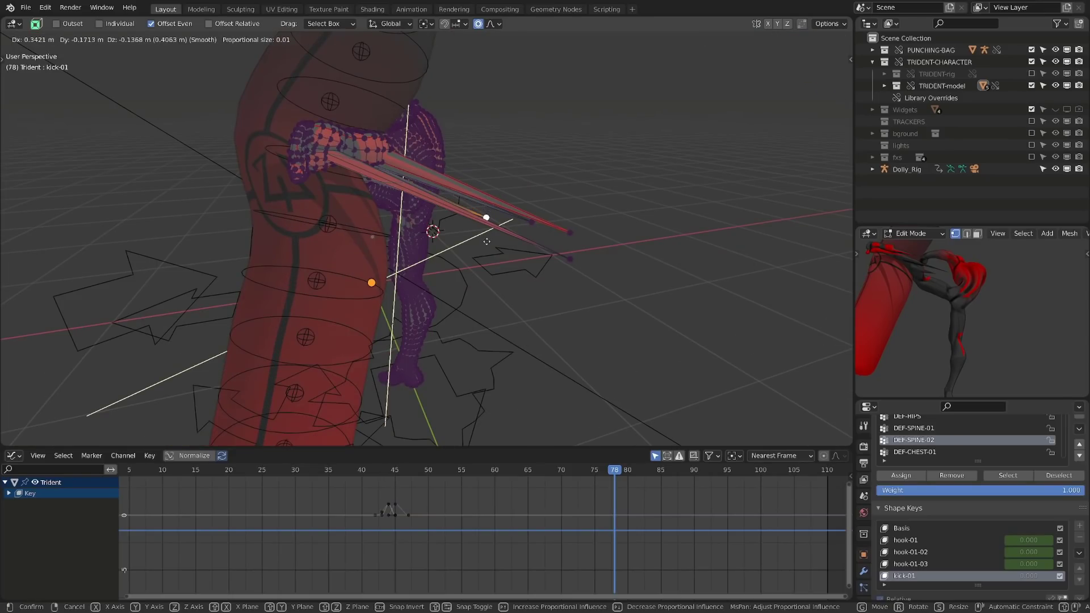
click(487, 242)
key(Tab)
Key kick-01 to 1 on frame 78 and to 0 on frames 77 and 79.
key(i)
key(Left)
drag(988, 585, 960, 585)
key(i)
key(Right)
key(Right)
drag(1045, 585, 959, 585)
key(i)
key(Left)
middle_drag(534, 227, 591, 188)
key(Tab)
key(g)
click(517, 250)
key(g)
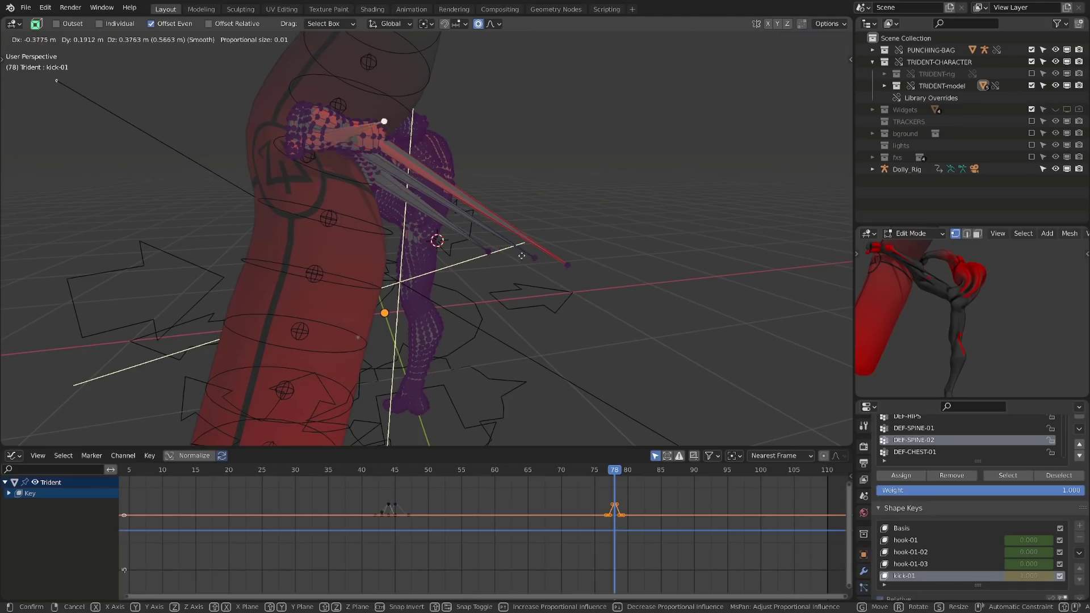
click(524, 255)
middle_drag(524, 255, 567, 241)
Reposition the kick spike tips while orbiting around the leg.
key(g)
click(545, 217)
key(Tab)
Compare frames 74 and 78 and adjust more spike vertices on the kick.
key(Tab)
middle_drag(584, 339, 318, 284)
key(g)
click(562, 300)
key(g)
click(511, 284)
middle_drag(397, 272, 432, 284)
key(g)
click(431, 292)
key(Tab)
mouse_move(614, 471)
mouse_down()
mouse_move(582, 472)
mouse_move(615, 472)
mouse_up()
key(Tab)
middle_drag(483, 341, 528, 290)
key(g)
click(522, 347)
key(g)
middle_drag(523, 346, 573, 364)
click(564, 395)
Pull a final spike vertex out with smooth proportional falloff.
key(g)
click(573, 398)
scroll(574, 397, up, 1)
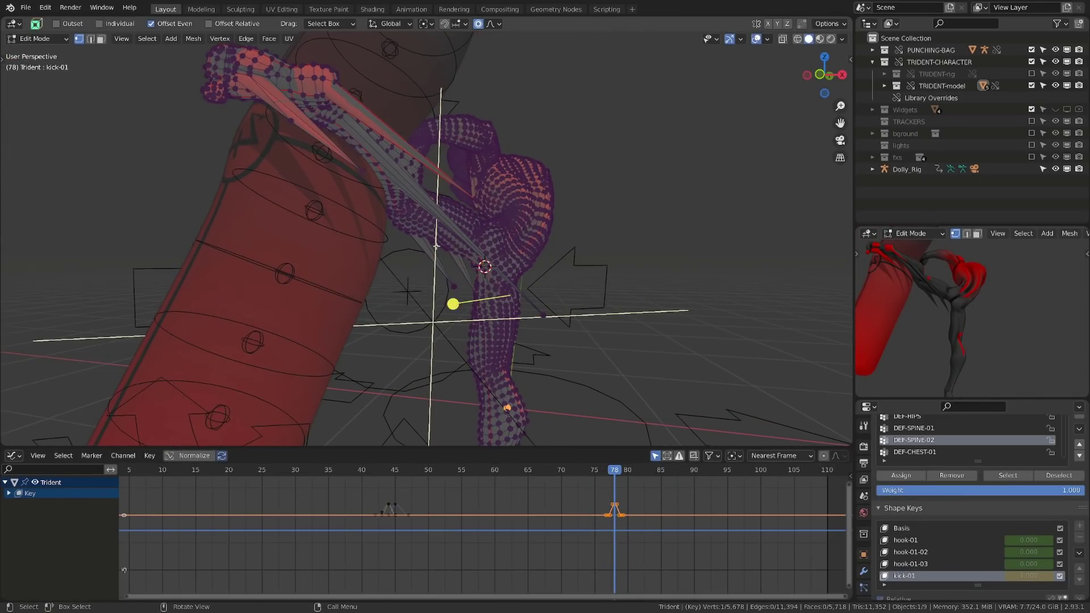
key(Tab)
scroll(576, 400, down, 2)
key(Tab)
key(g)
middle_drag(409, 221, 636, 338)
click(502, 248)
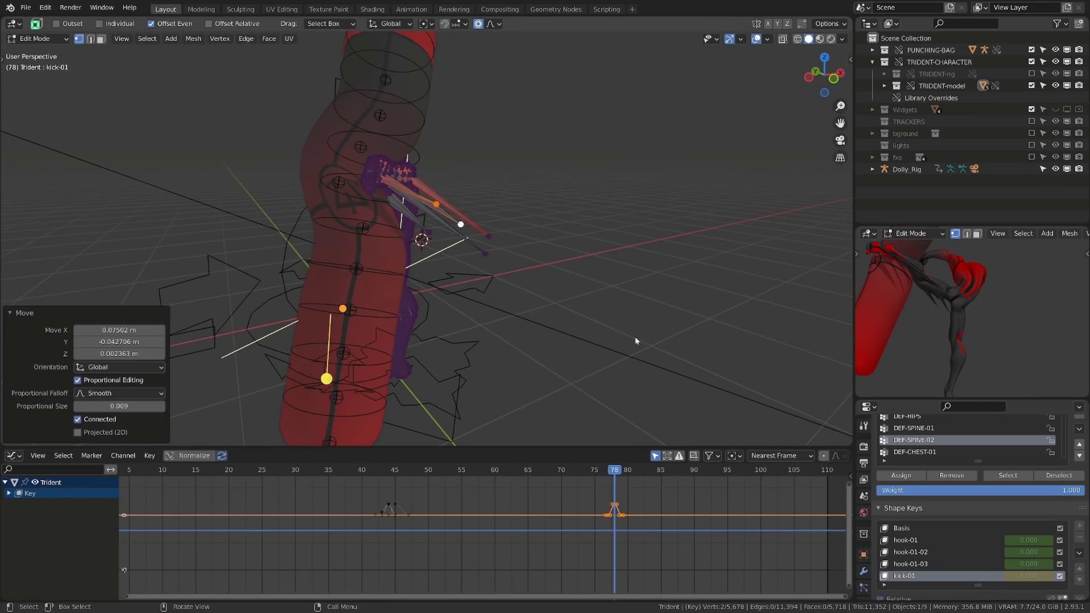